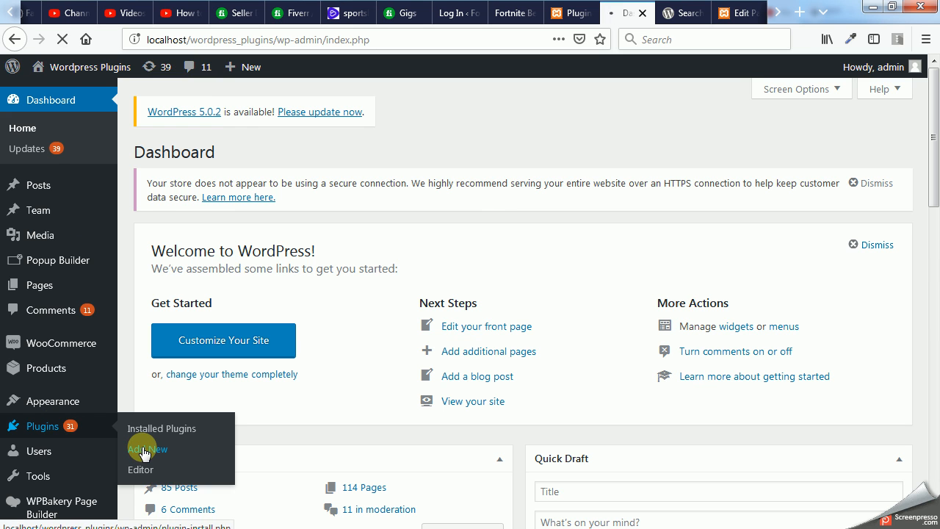
- Open the page for adding plugins and search the plugin directory for "hexa grid"
click(145, 451)
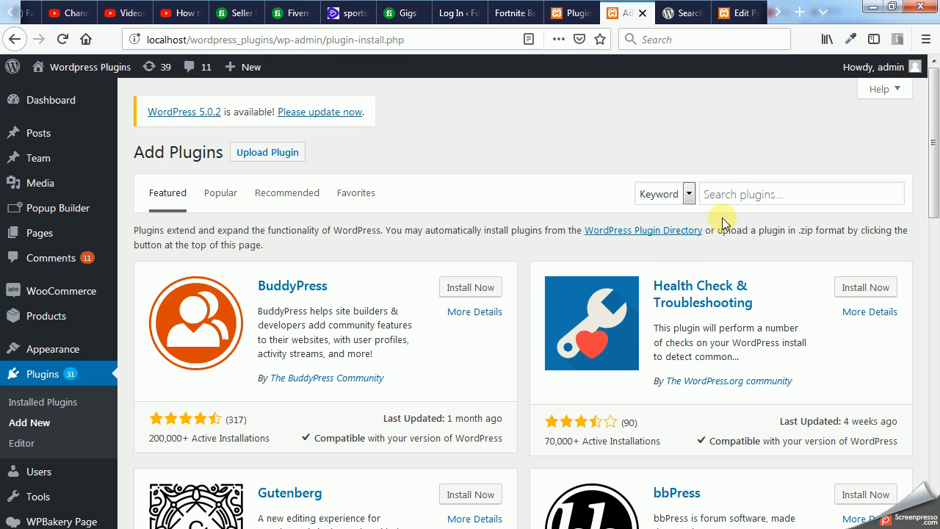
click(745, 189)
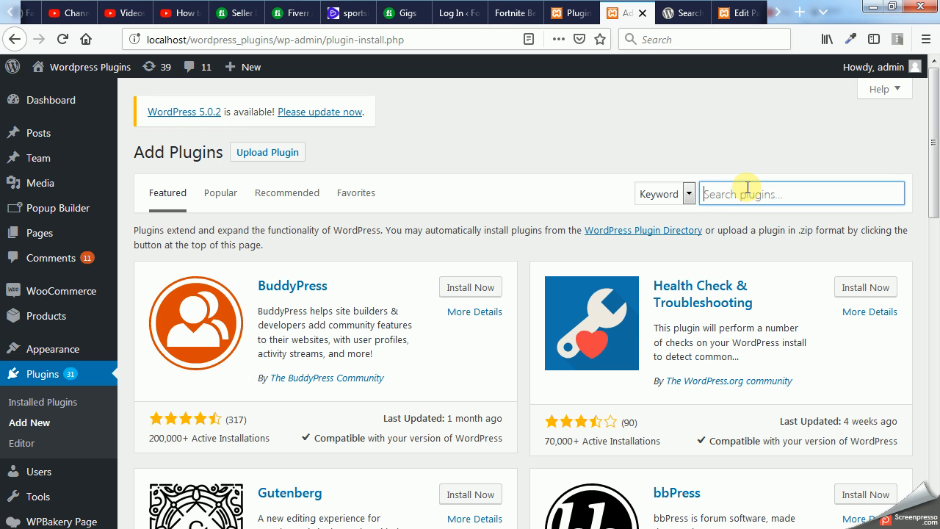
text(ha)
key(BackSpace)
text(exa)
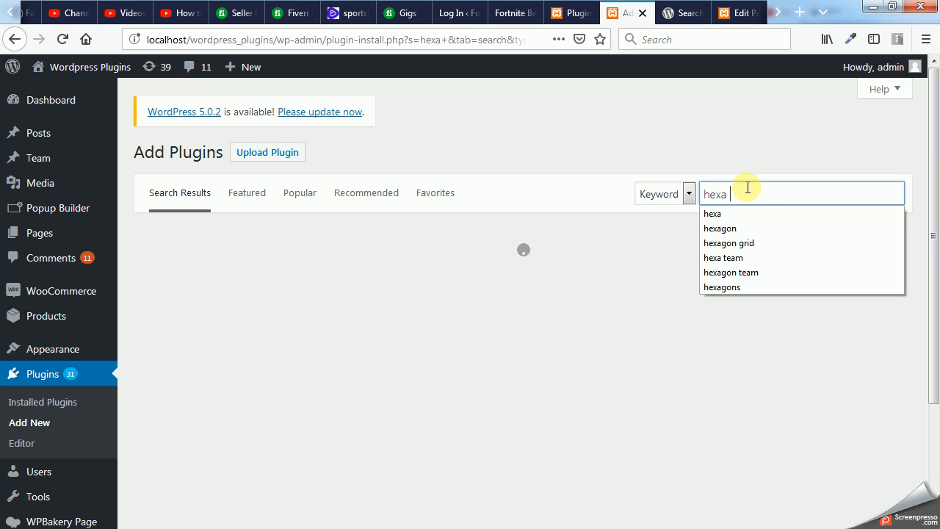
text( grid)
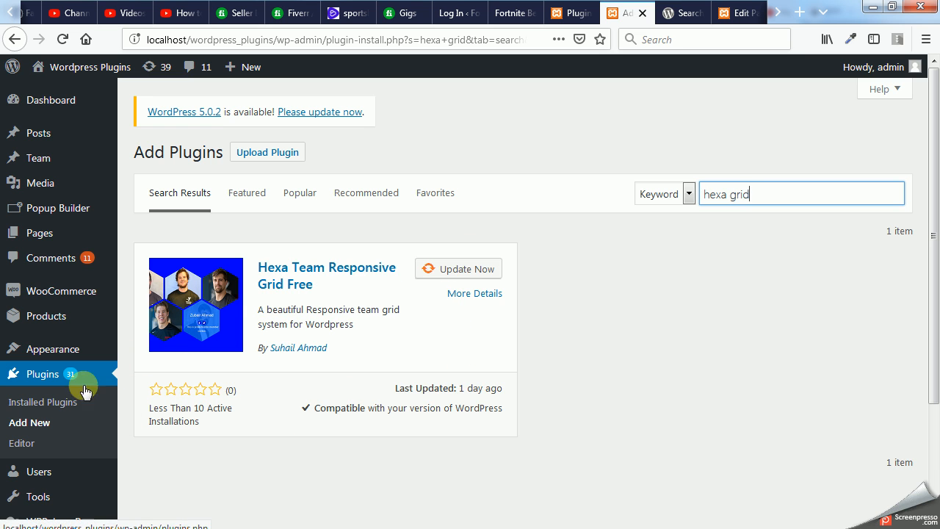
- Start a new Team member entry and enter the member's full name as its title
mouse_move(41, 156)
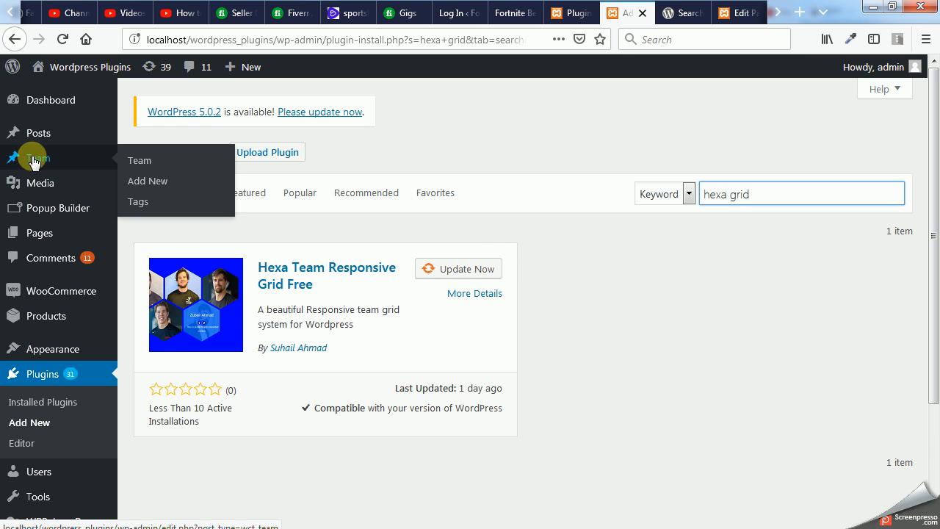
click(146, 189)
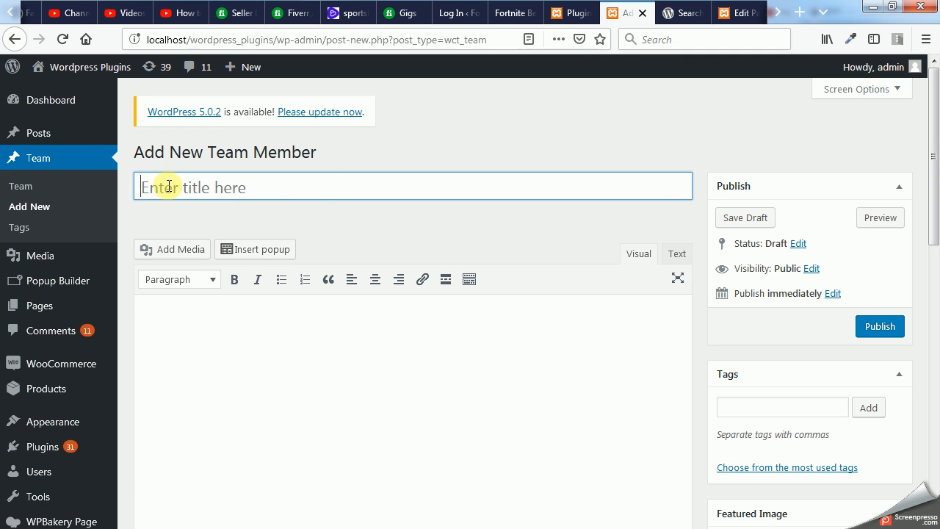
click(291, 191)
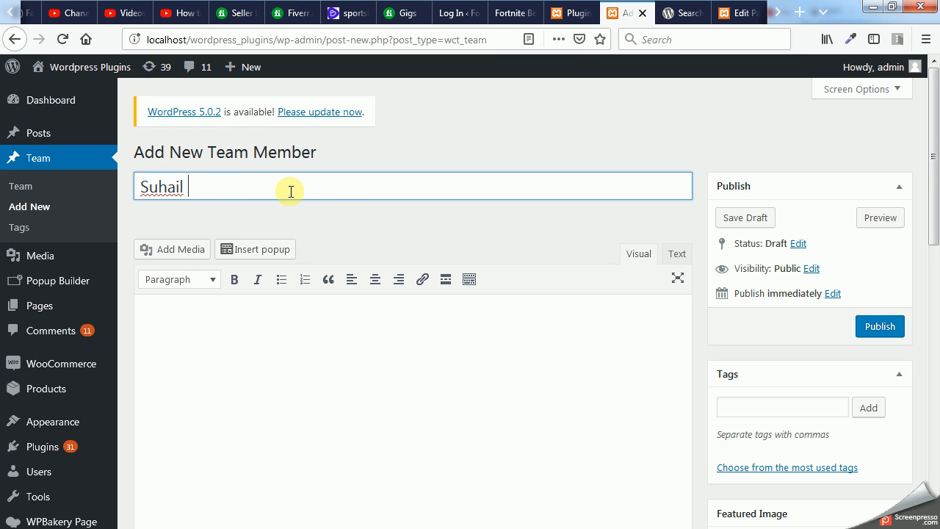
- Write "This is the sample description for" followed by the member's full name as the description
click(350, 332)
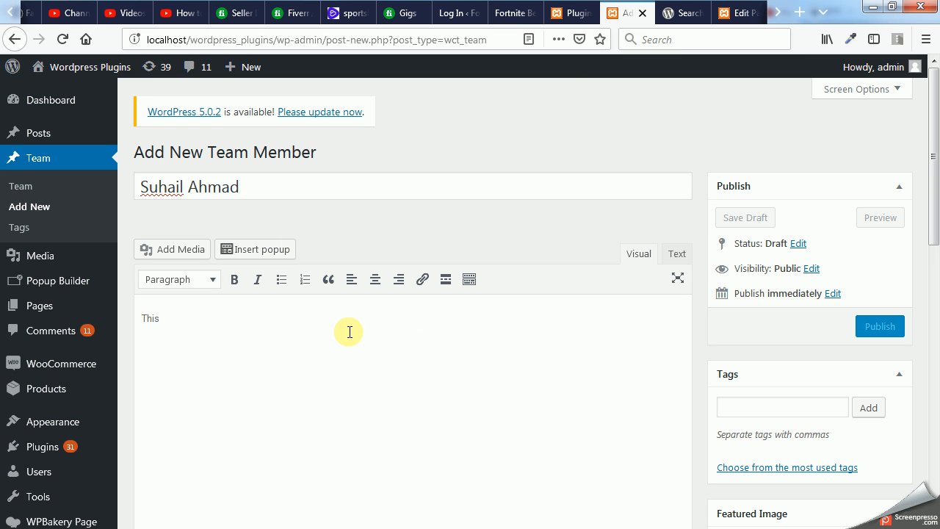
text(This is the sample)
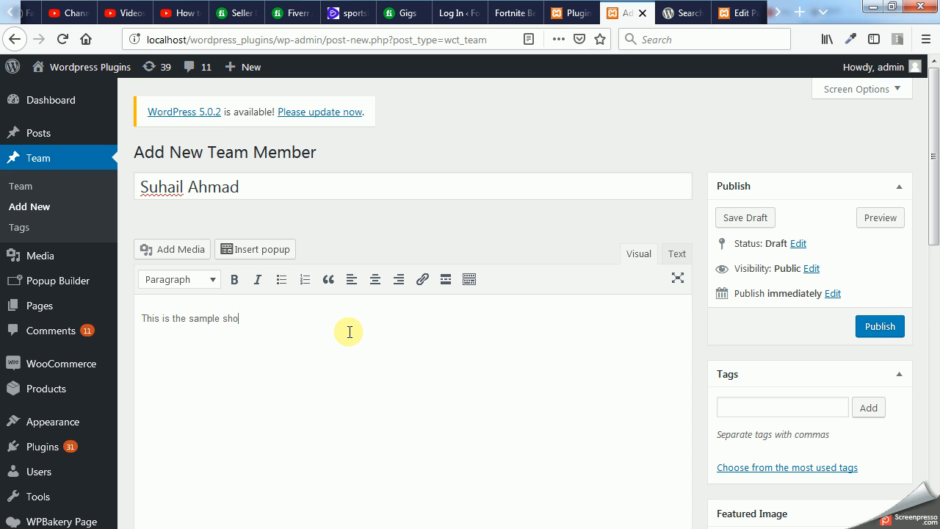
- Set the media library photo of the man in the black personal trainer T-shirt on a light blue background as the featured image
scroll(672, 265, down, 5)
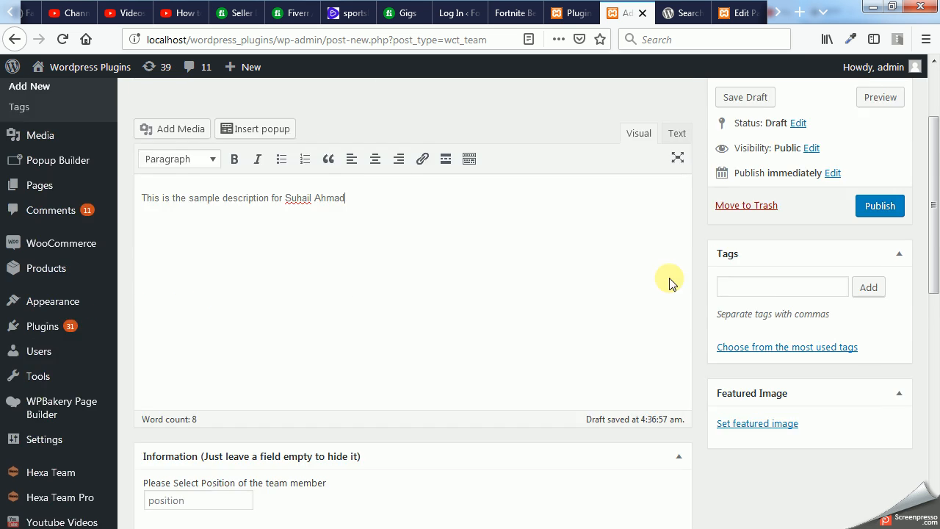
click(760, 320)
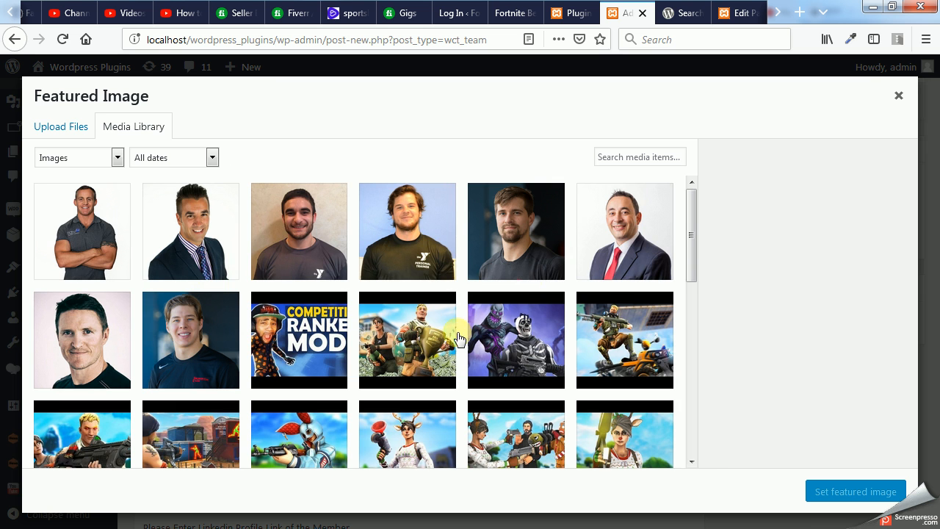
click(413, 228)
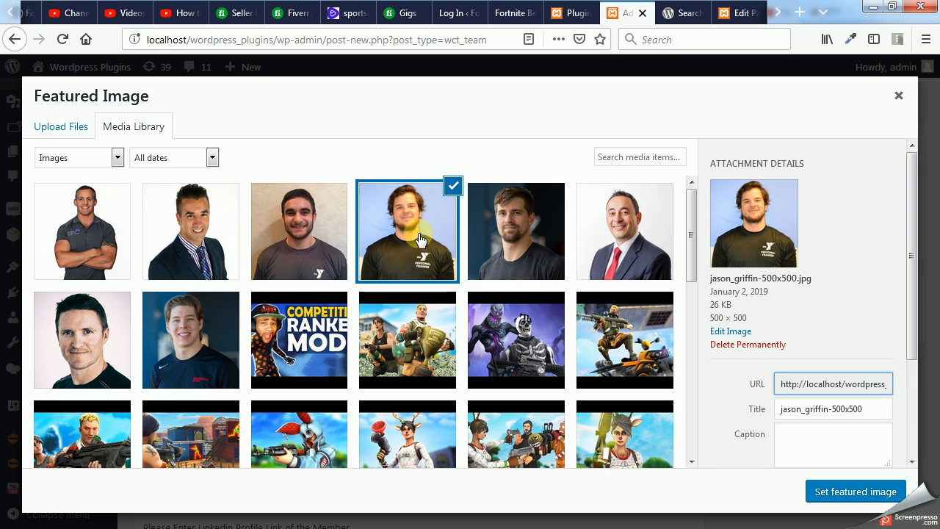
click(853, 494)
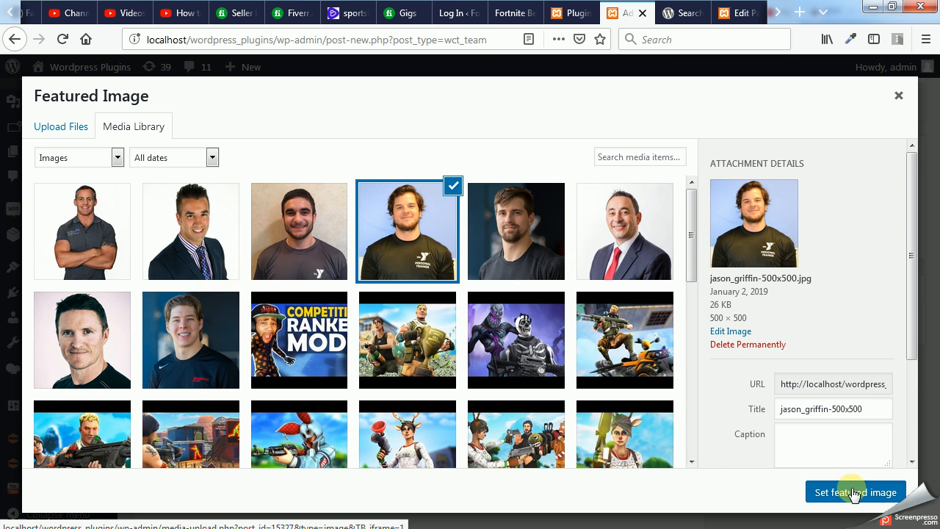
click(203, 390)
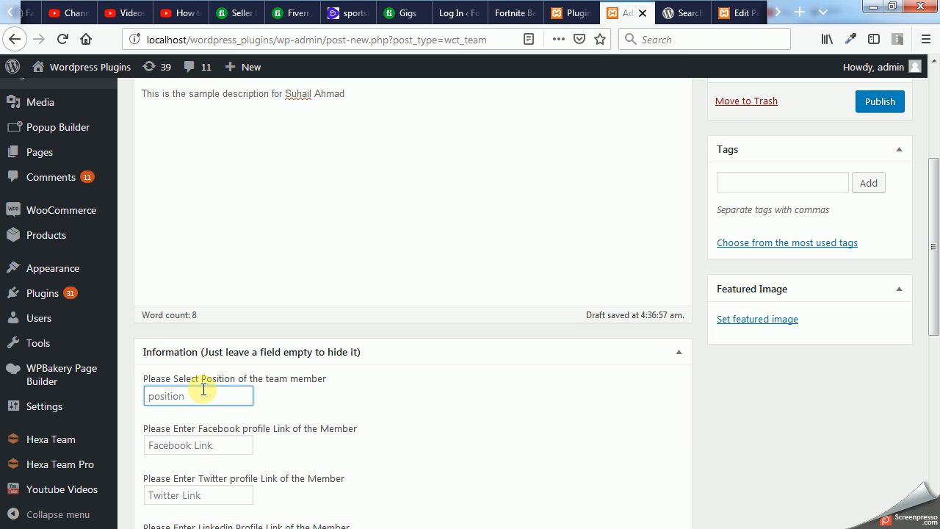
text(Director)
click(196, 444)
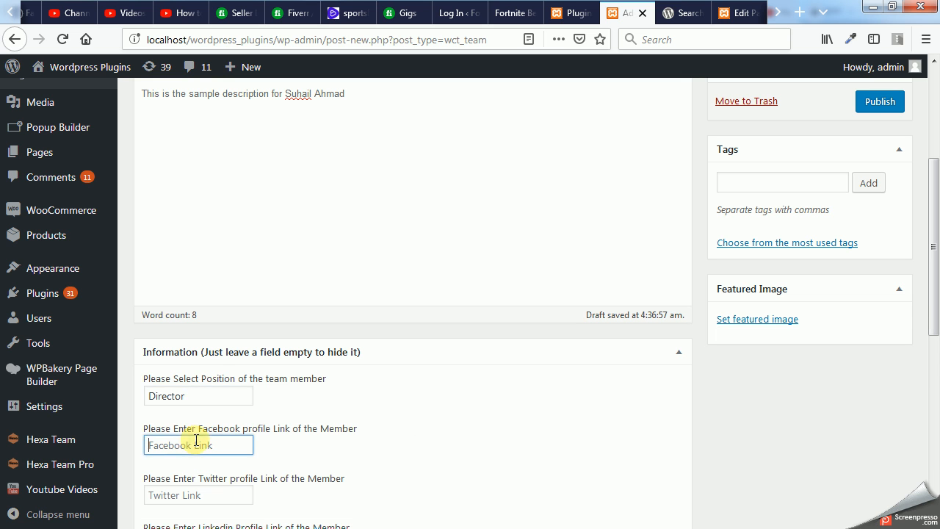
click(190, 463)
scroll(296, 431, down, 4)
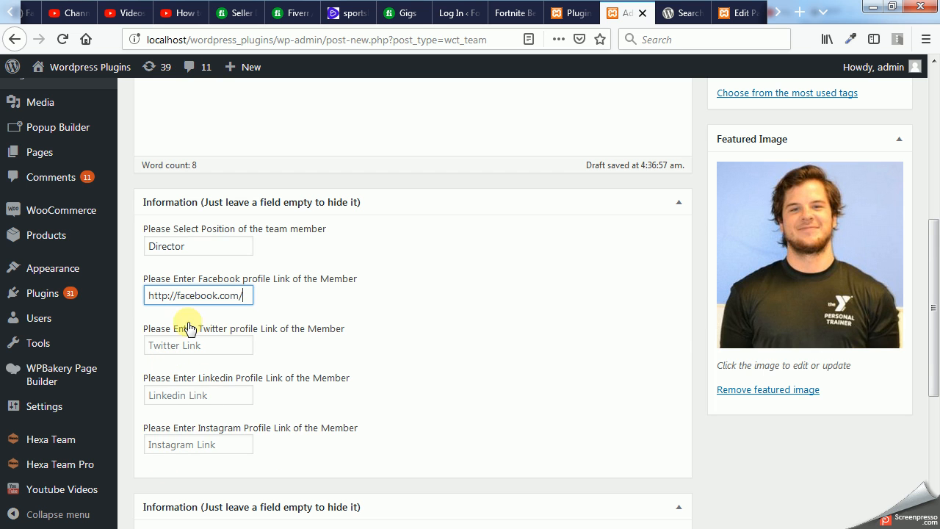
click(184, 395)
click(184, 395)
click(183, 432)
click(189, 395)
click(188, 395)
click(199, 411)
click(197, 346)
click(197, 348)
click(185, 360)
click(191, 452)
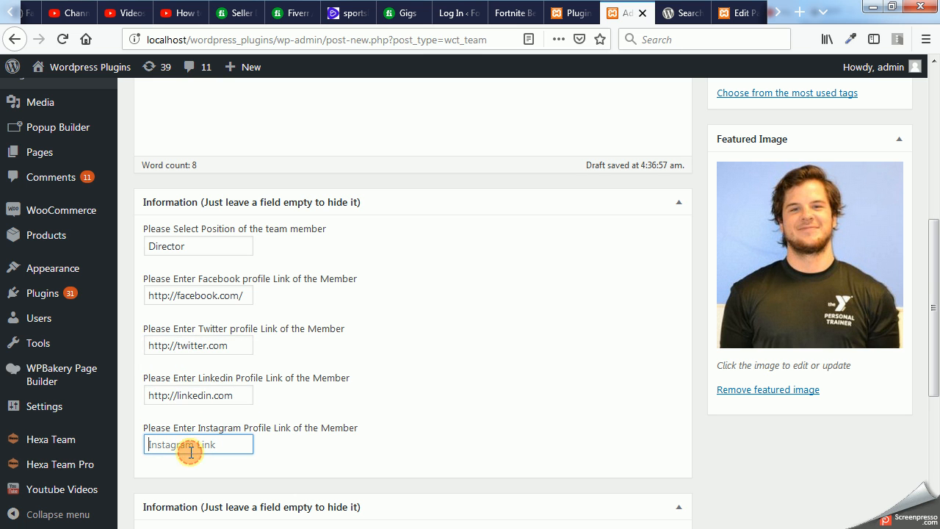
click(191, 452)
click(194, 464)
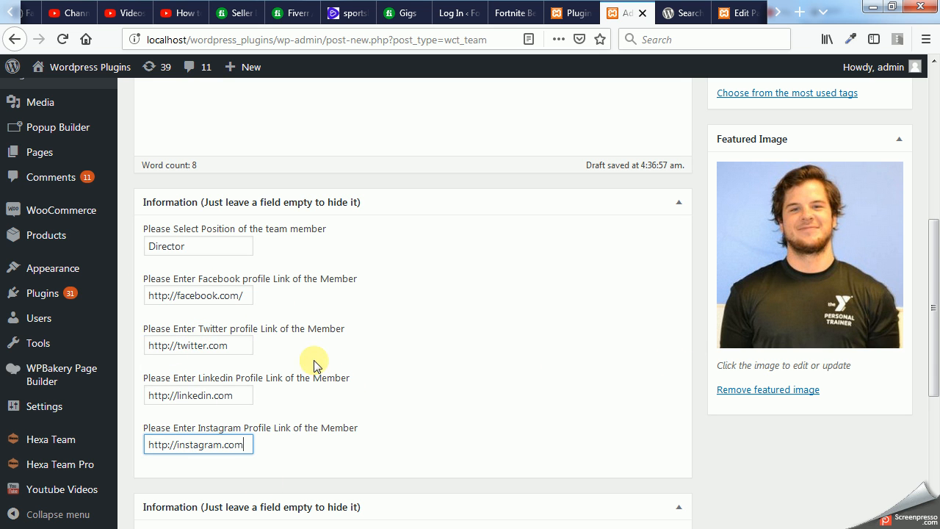
- Check the filled-in member information and publish the new team member
scroll(313, 365, down, 3)
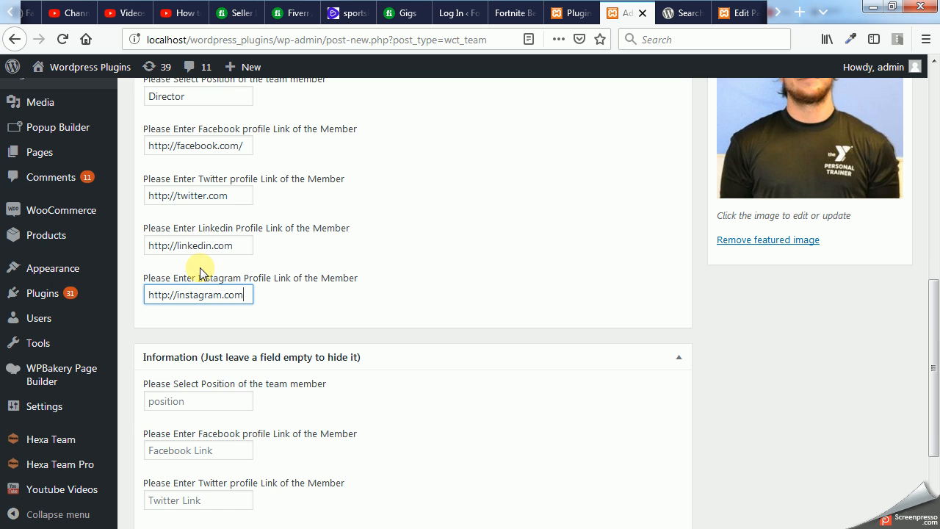
scroll(254, 295, up, 3)
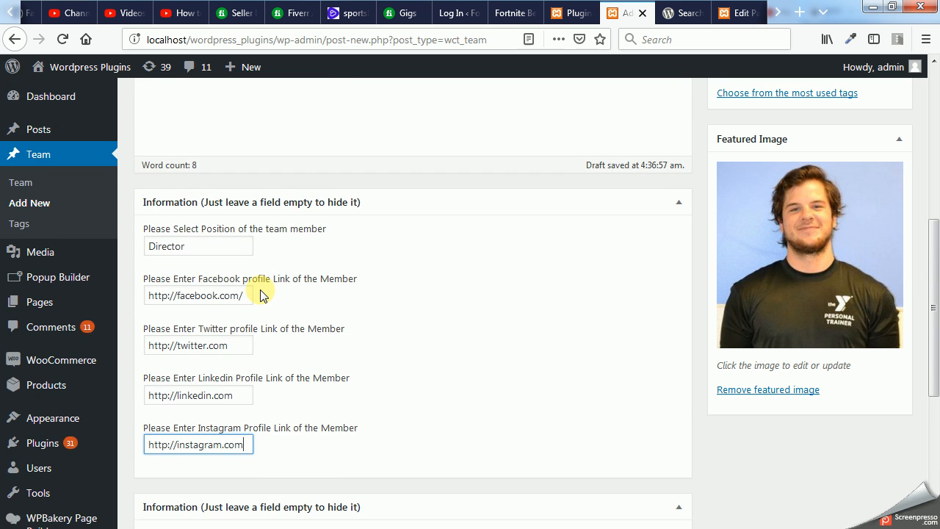
scroll(346, 304, down, 3)
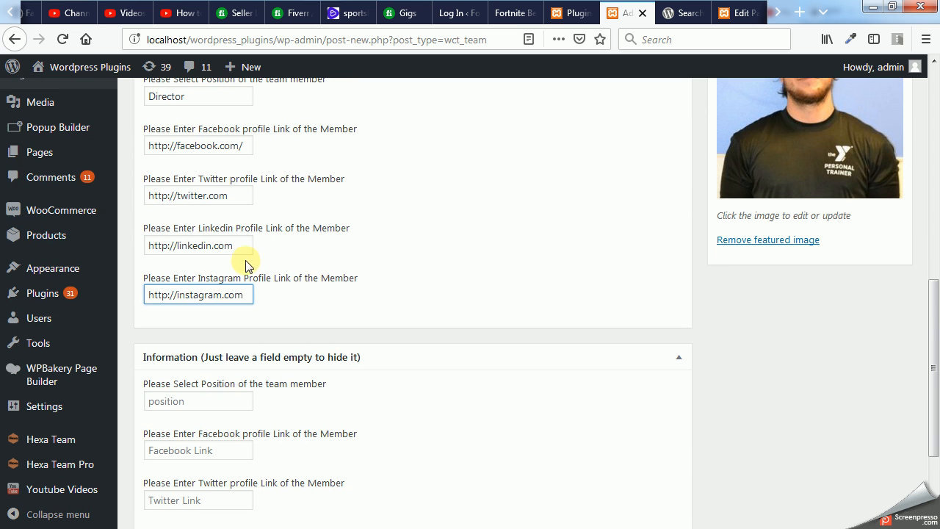
scroll(445, 254, up, 3)
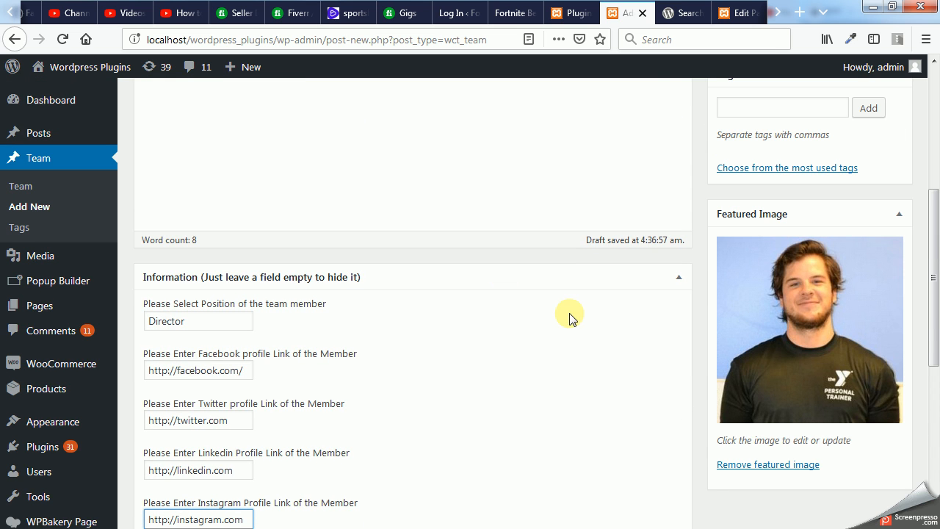
scroll(600, 308, down, 2)
scroll(601, 309, up, 3)
scroll(692, 228, up, 2)
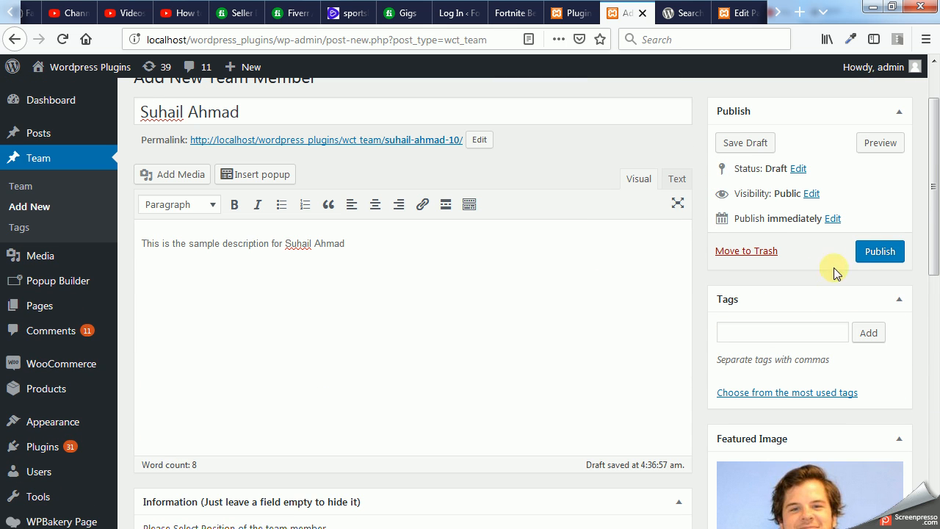
click(880, 252)
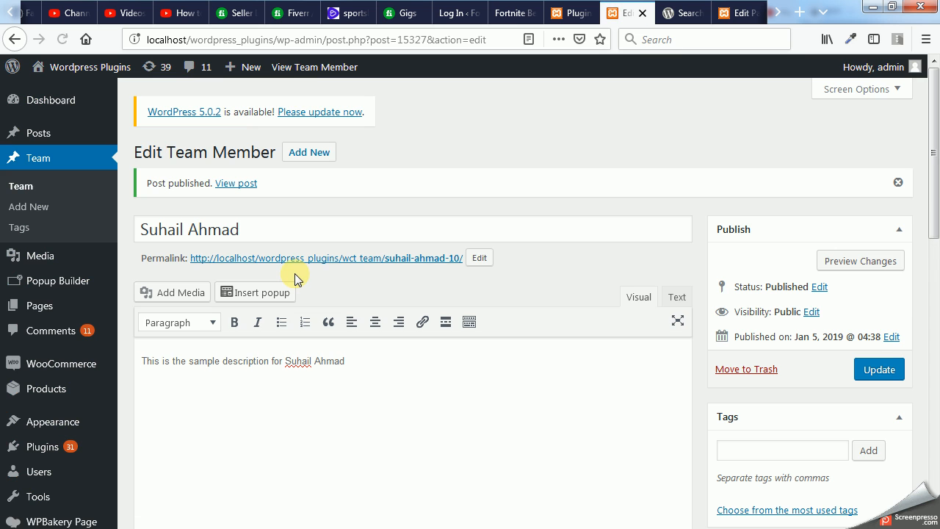
- Open the list of all team members and look through its entries
click(15, 186)
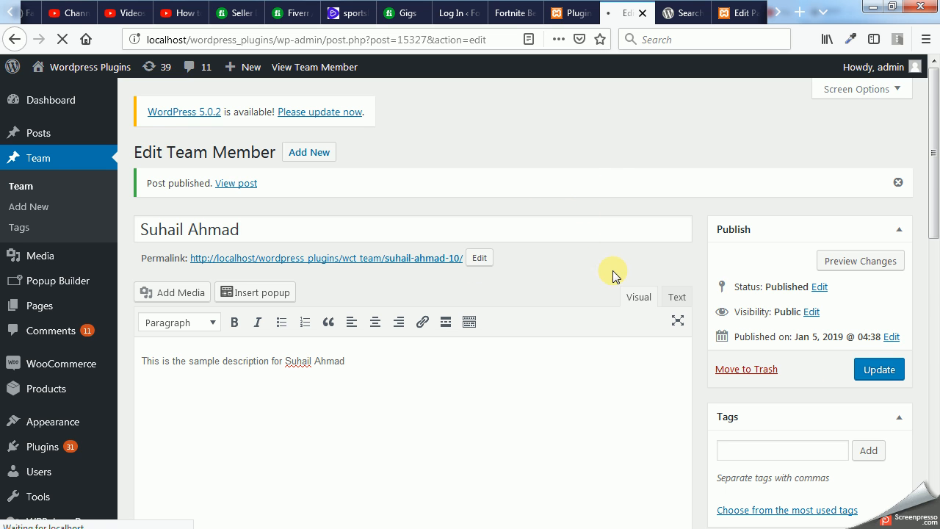
scroll(613, 274, down, 2)
scroll(686, 346, down, 1)
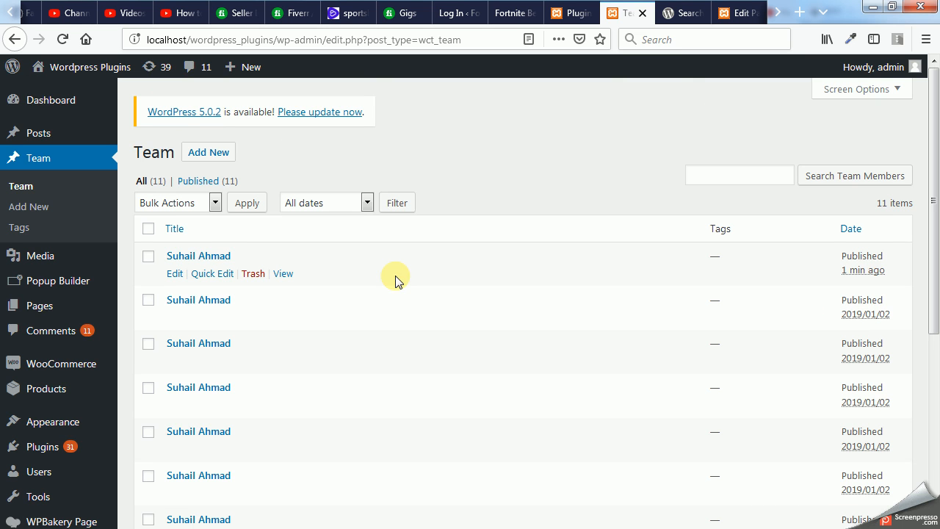
scroll(395, 282, down, 5)
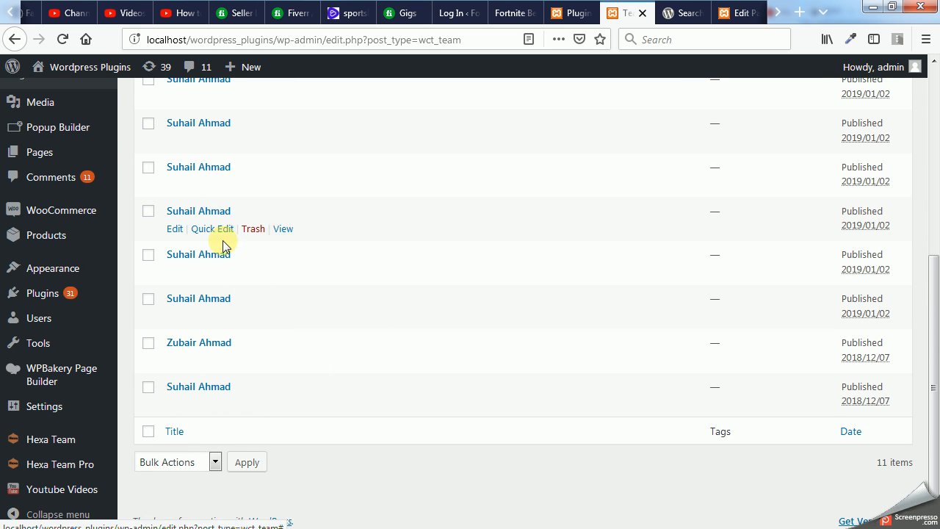
scroll(220, 241, up, 5)
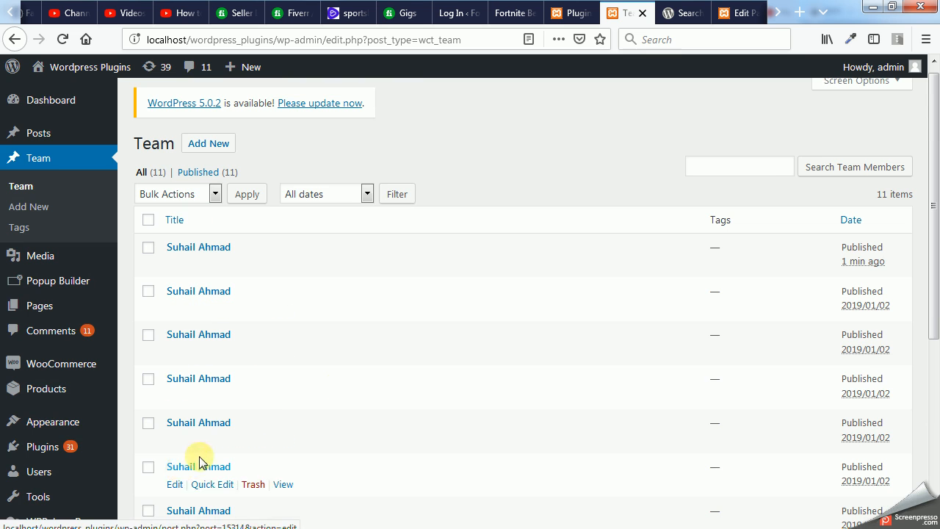
scroll(342, 360, down, 2)
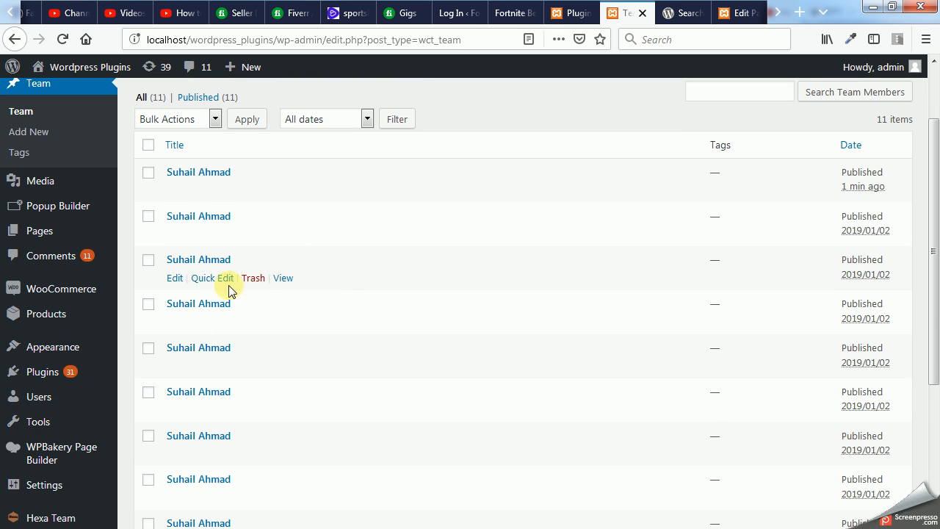
scroll(220, 286, down, 2)
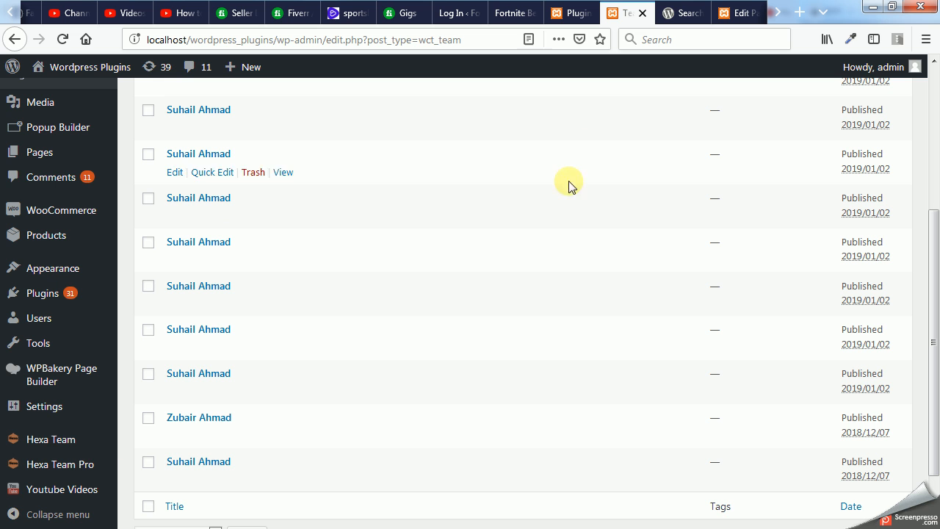
click(670, 14)
click(526, 30)
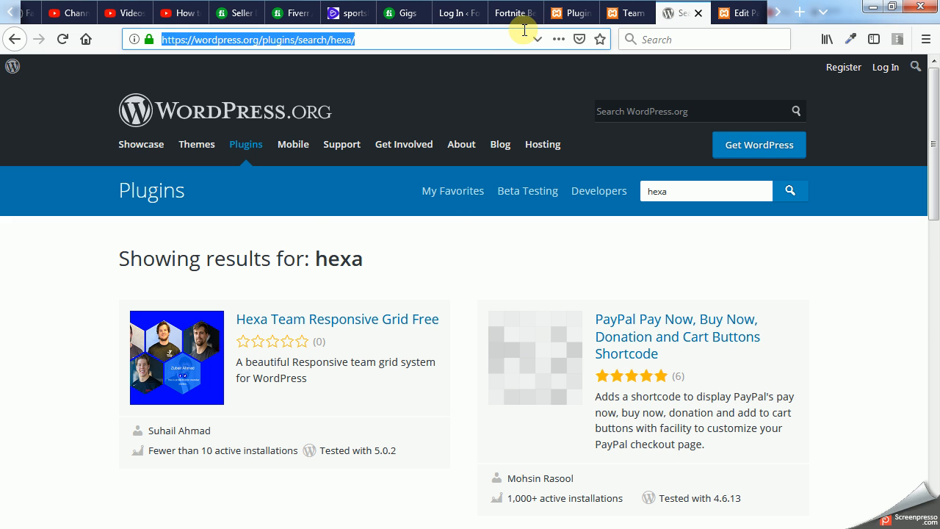
text(www.)
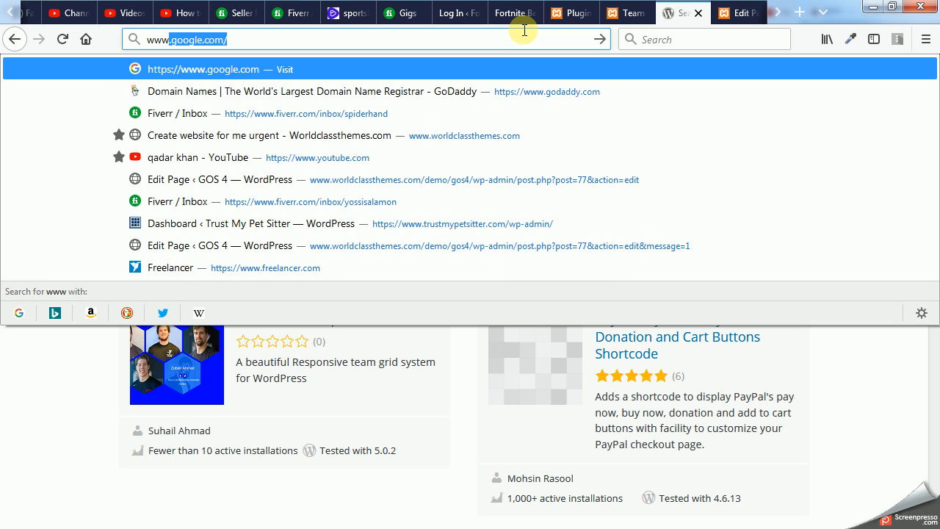
text(worl)
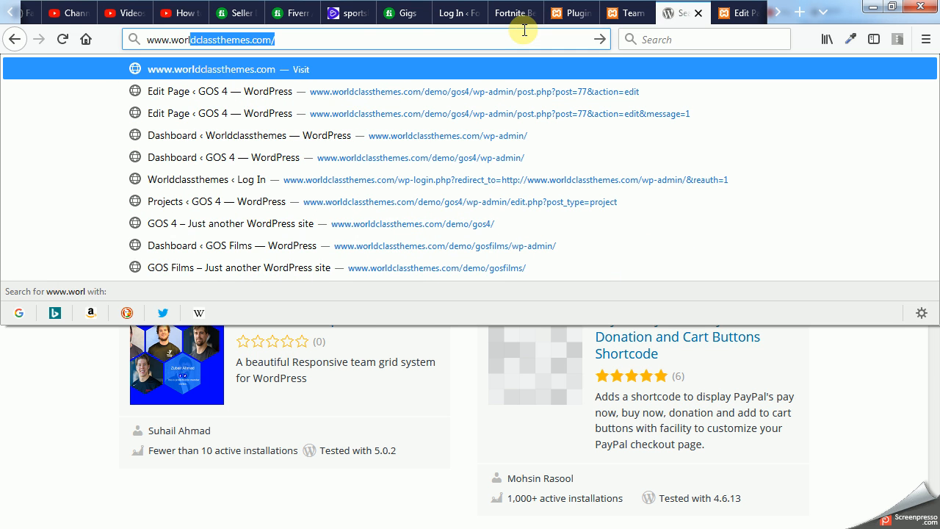
text(dcl)
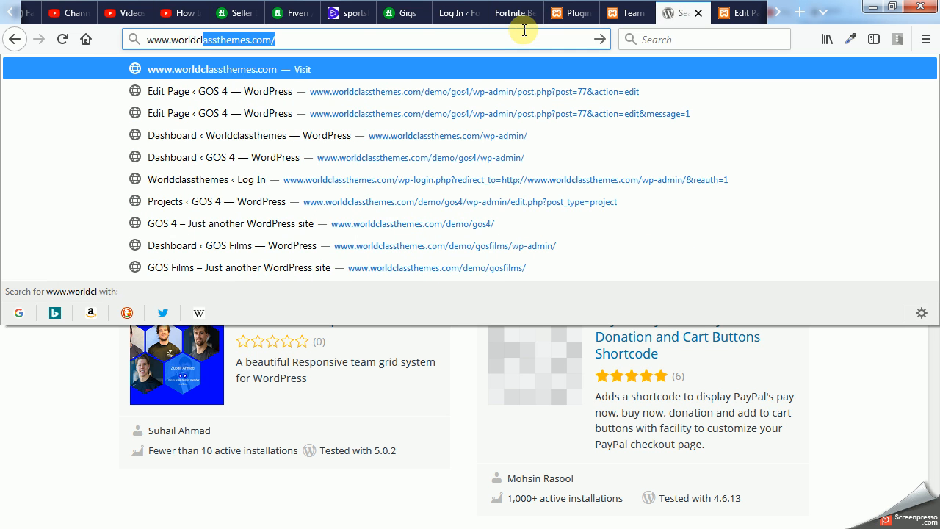
text(assthemes.co)
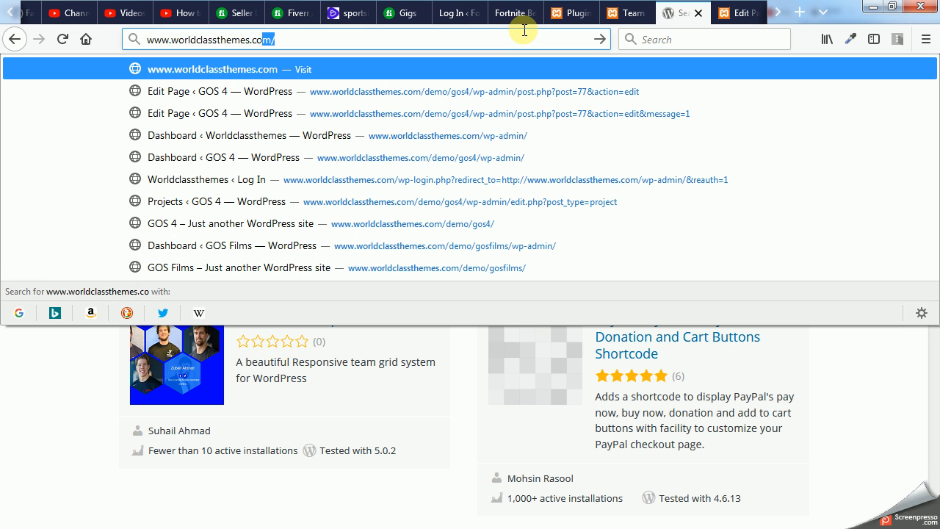
text(m)
key(Return)
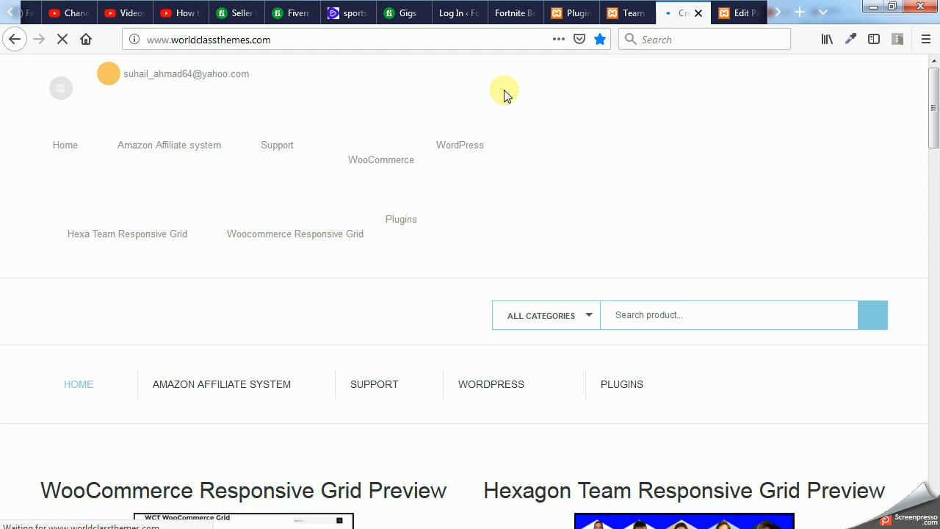
- Open the Hexagon Team Responsive Grid preview and examine the Free and Pro version demos on its page
scroll(532, 213, down, 3)
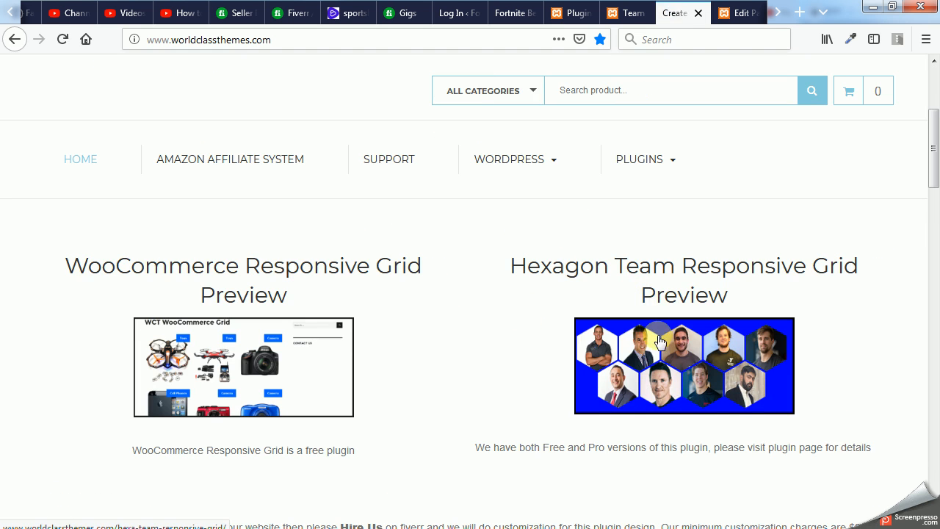
click(667, 342)
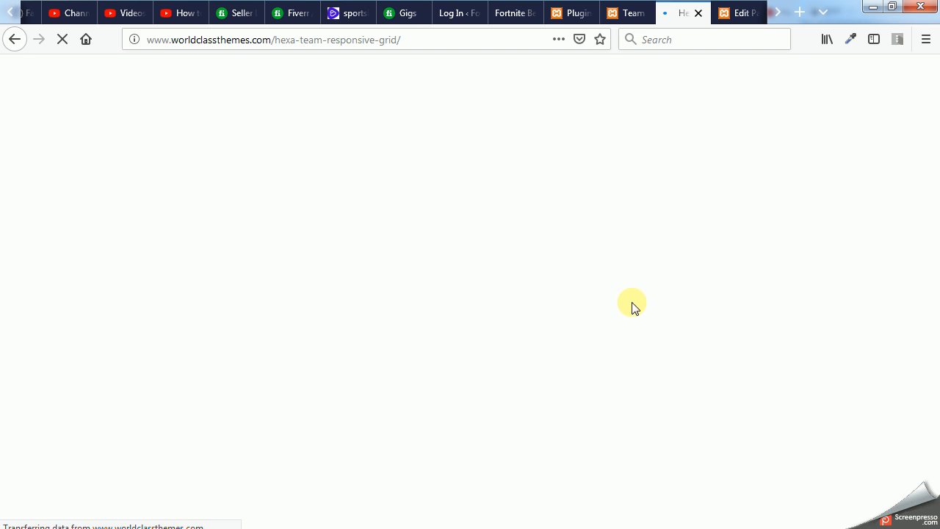
scroll(576, 272, down, 3)
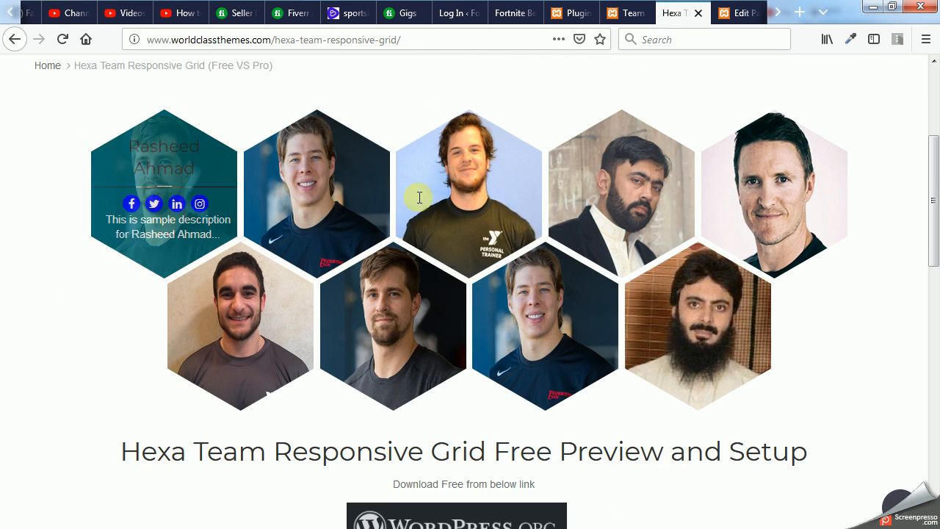
scroll(739, 210, down, 2)
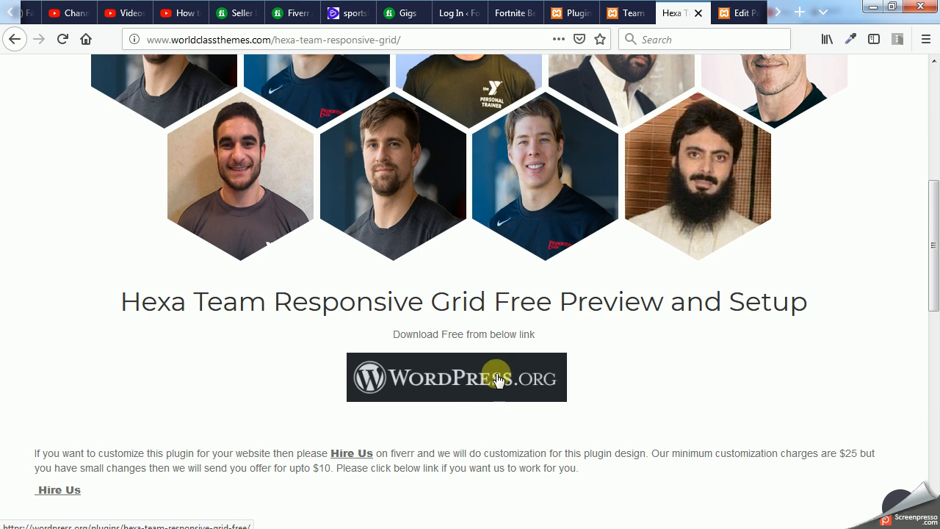
scroll(618, 378, down, 5)
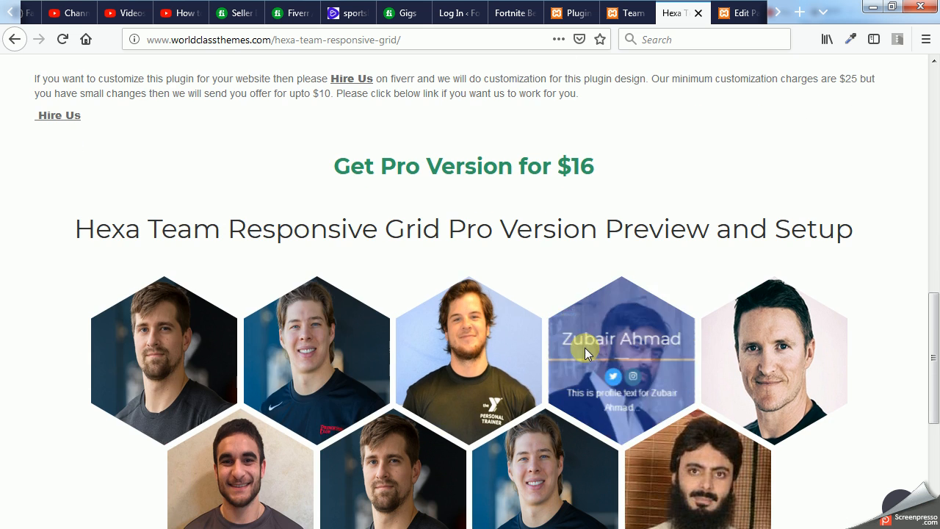
scroll(188, 370, down, 1)
scroll(187, 369, down, 1)
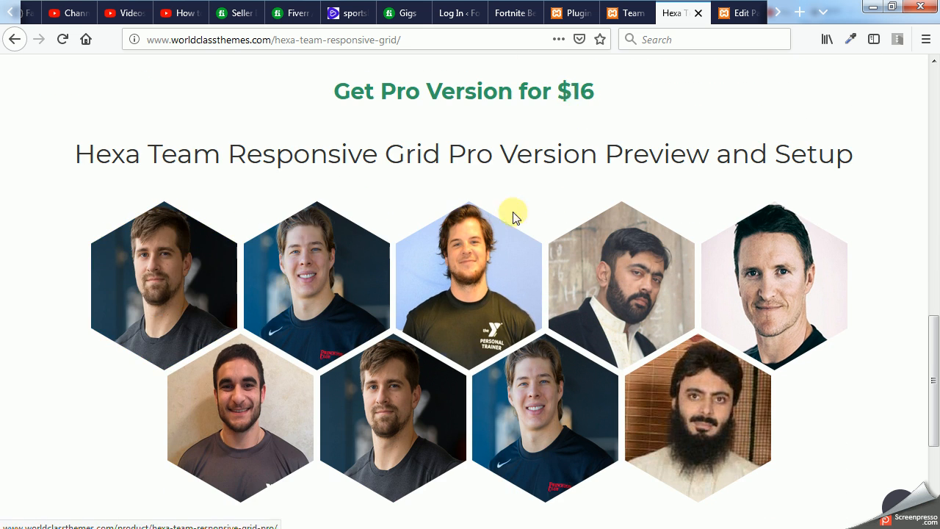
scroll(411, 391, down, 2)
scroll(474, 394, down, 1)
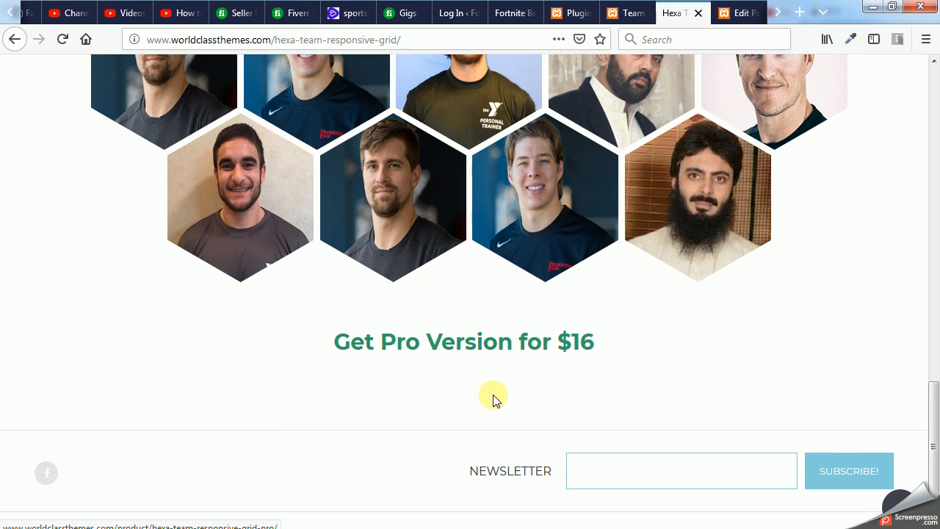
scroll(514, 338, up, 2)
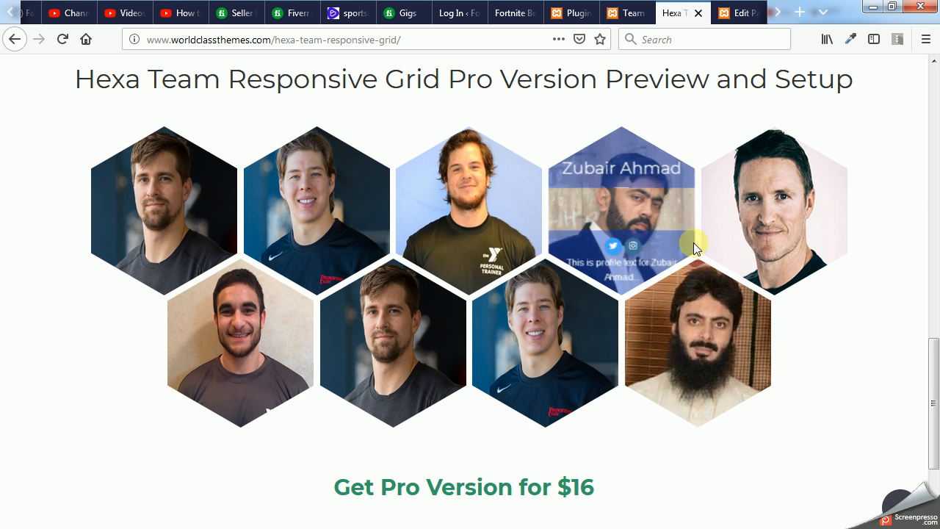
- Return to the WordPress admin, open the Hexa Team Pro settings and look through its title, text and colour options
click(628, 13)
click(573, 12)
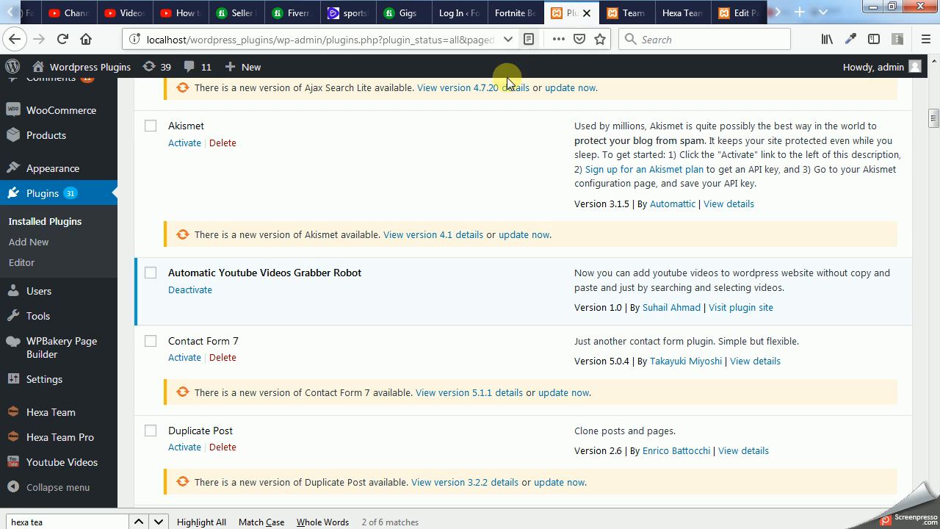
click(628, 12)
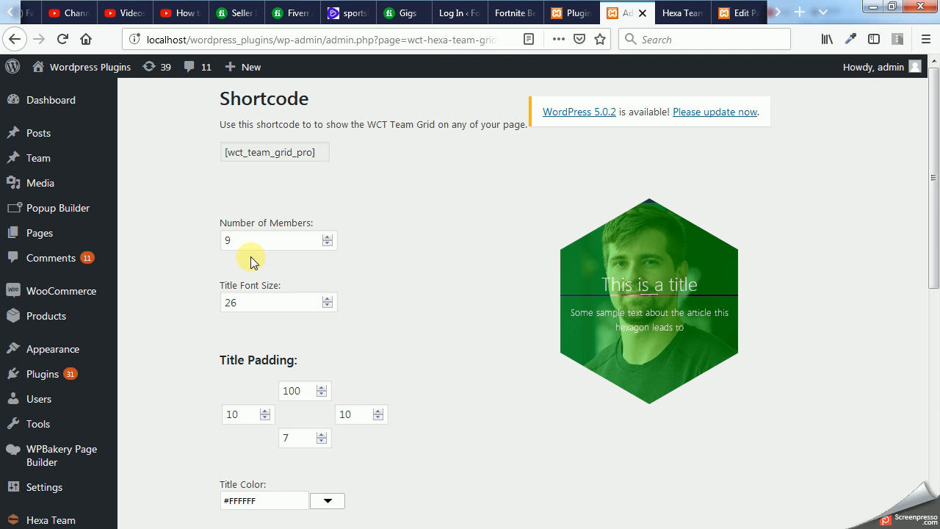
scroll(316, 310, down, 5)
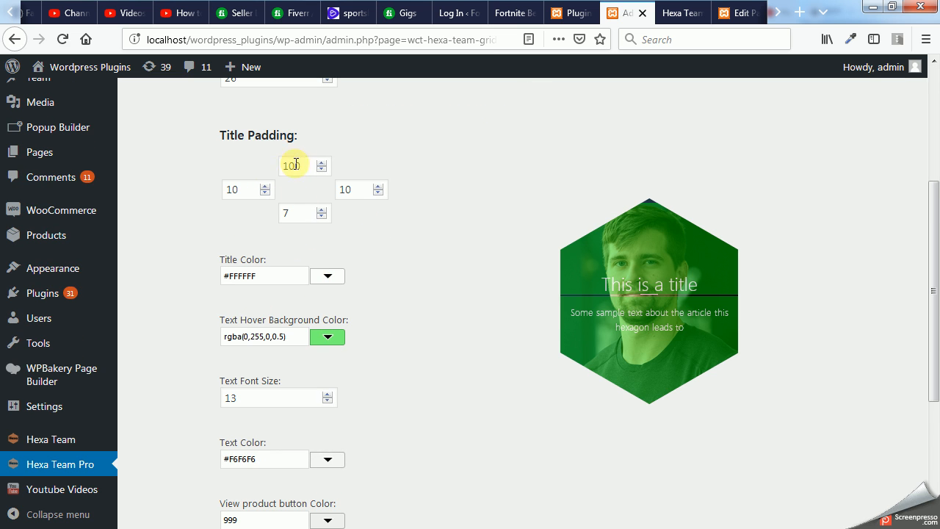
scroll(419, 282, down, 3)
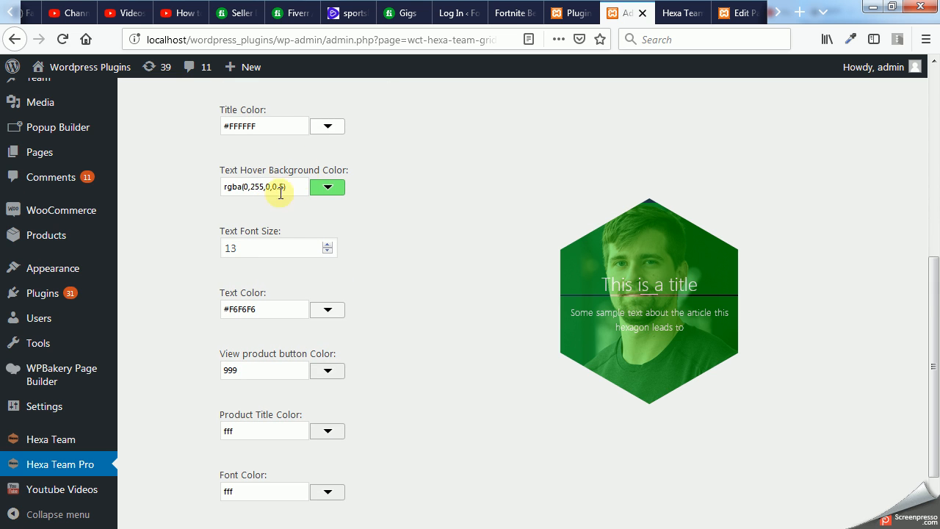
scroll(253, 267, down, 2)
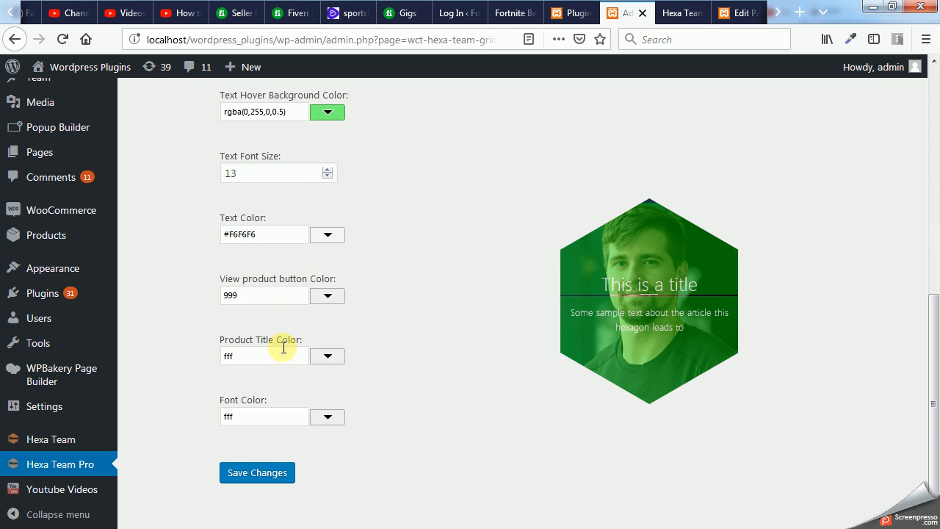
scroll(321, 295, up, 6)
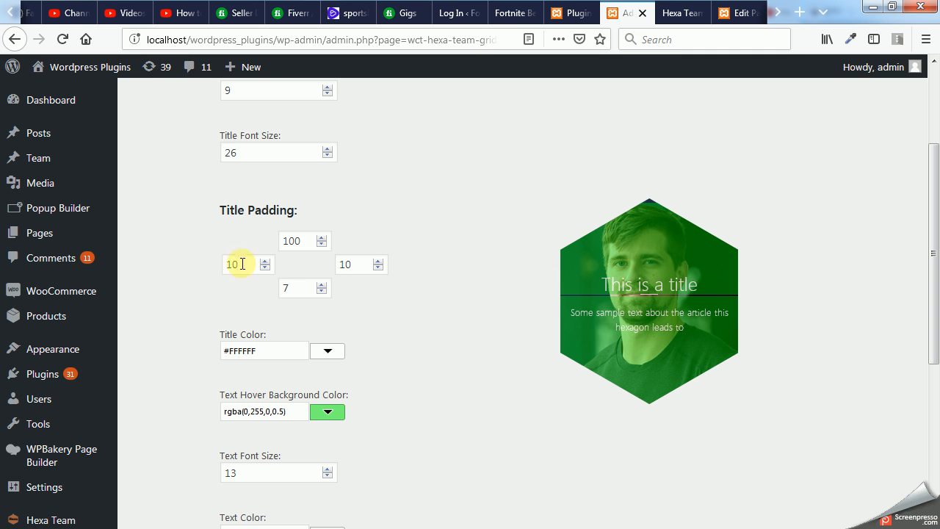
- Try a bottom title padding of 19 in the Hexa Team Pro settings
click(321, 291)
click(321, 291)
click(321, 291)
click(321, 286)
click(321, 286)
click(320, 285)
click(321, 286)
click(321, 285)
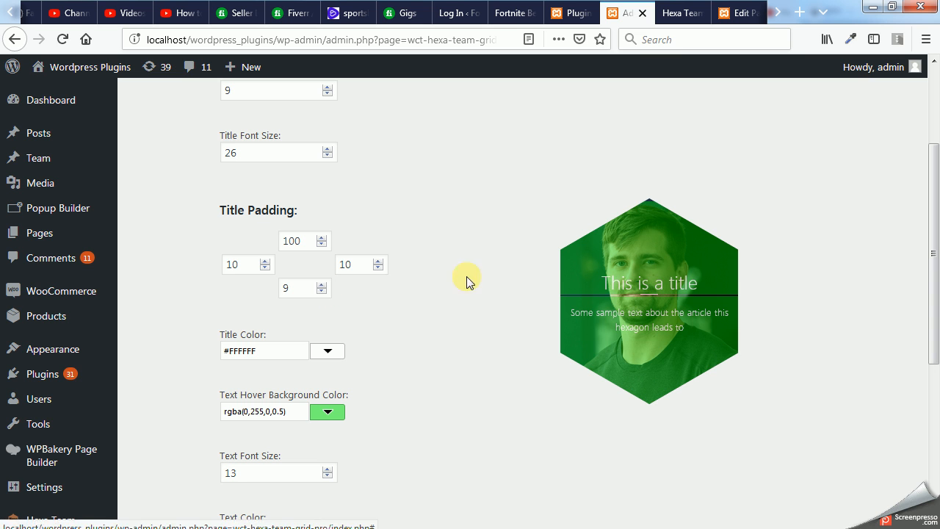
click(322, 285)
click(322, 285)
click(321, 285)
click(322, 285)
click(322, 285)
click(322, 285)
click(322, 285)
click(322, 285)
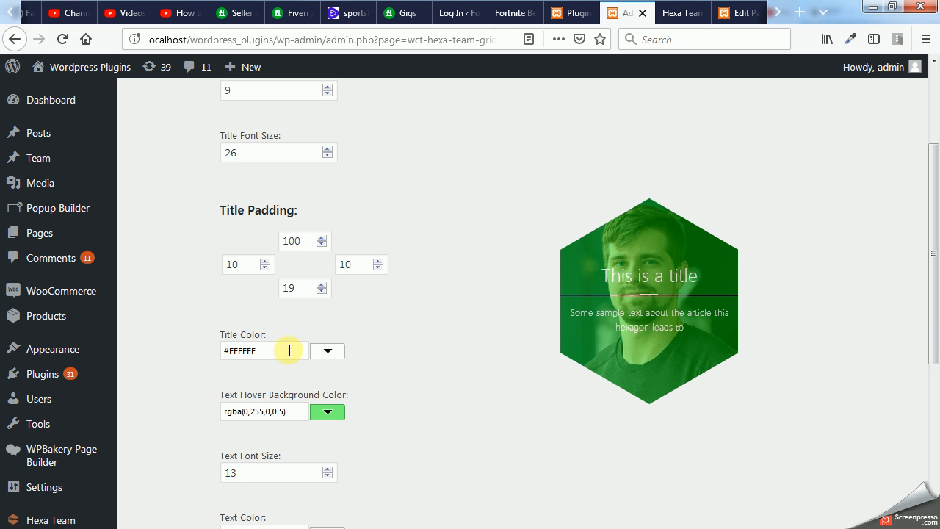
- Try a dark navy text hover background colour, #000033 with 0.8 opacity, on the hexagon preview
click(334, 410)
scroll(301, 419, down, 2)
click(169, 373)
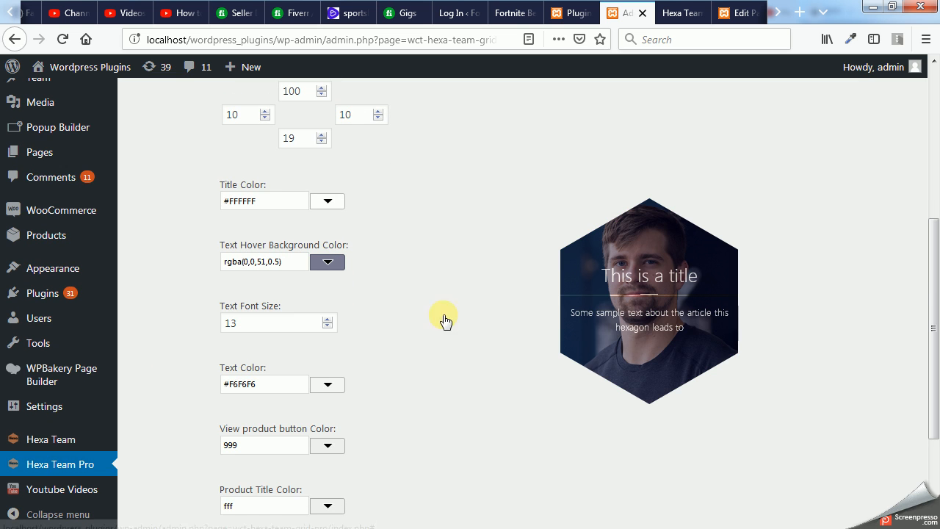
click(327, 262)
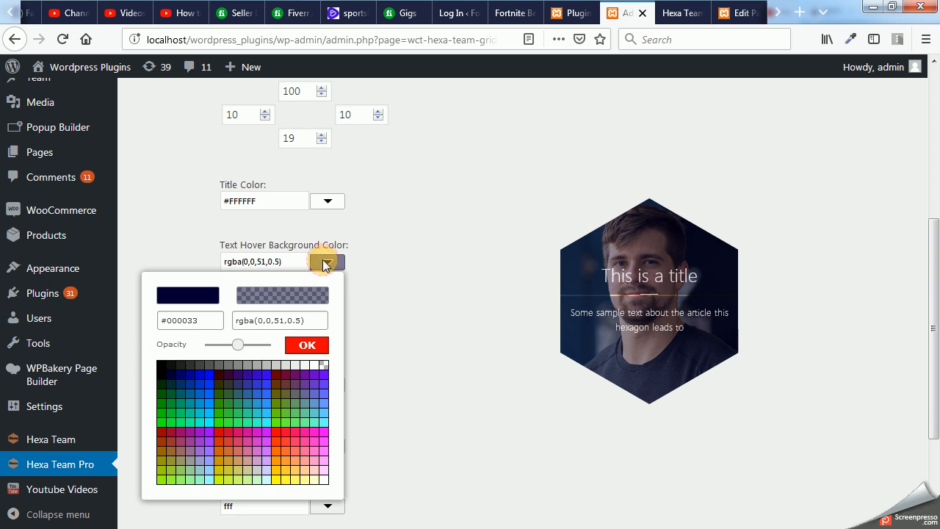
click(171, 377)
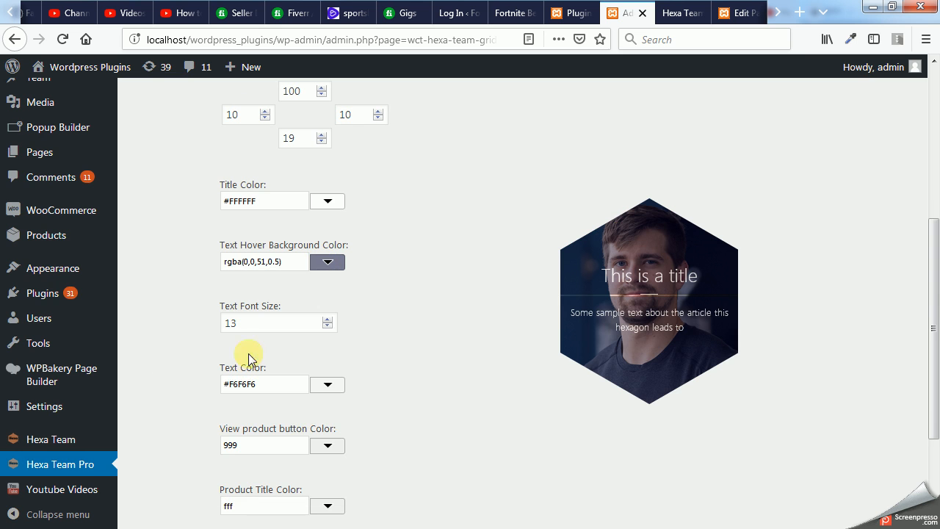
click(326, 262)
drag(239, 344, 257, 345)
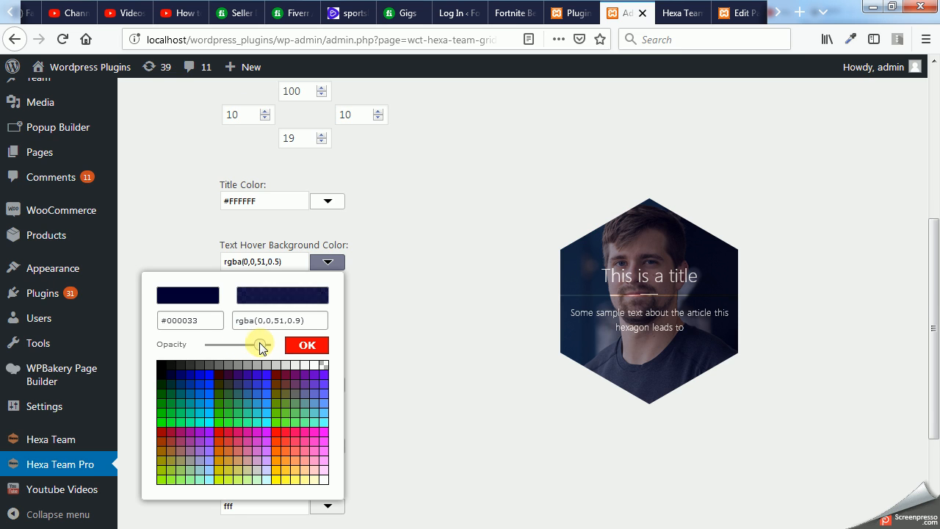
click(309, 346)
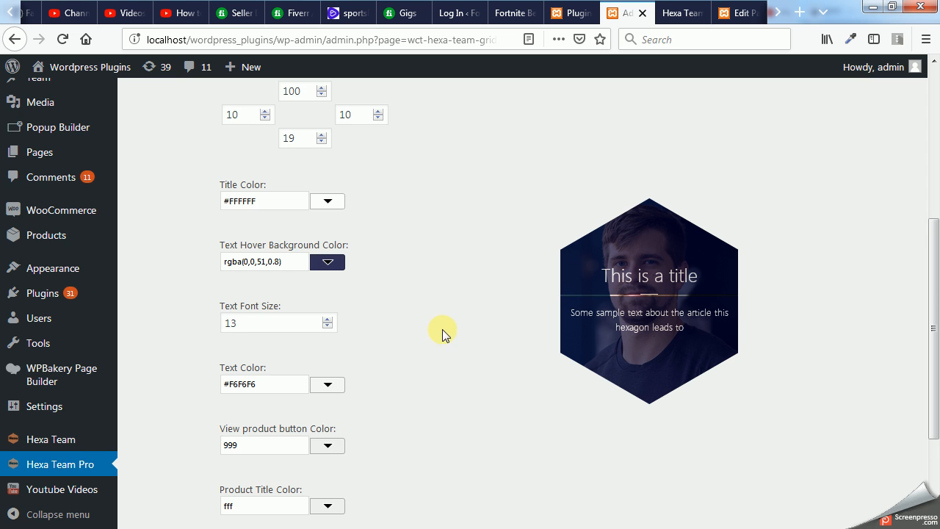
- Open the free Hexa Team settings and examine its shortcode and available options
scroll(441, 329, down, 2)
scroll(423, 338, up, 6)
scroll(422, 338, down, 5)
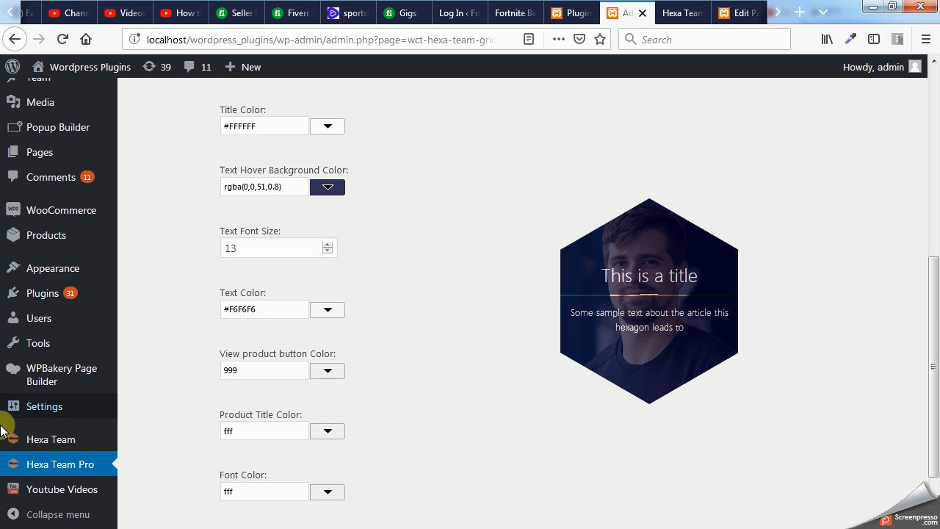
click(84, 430)
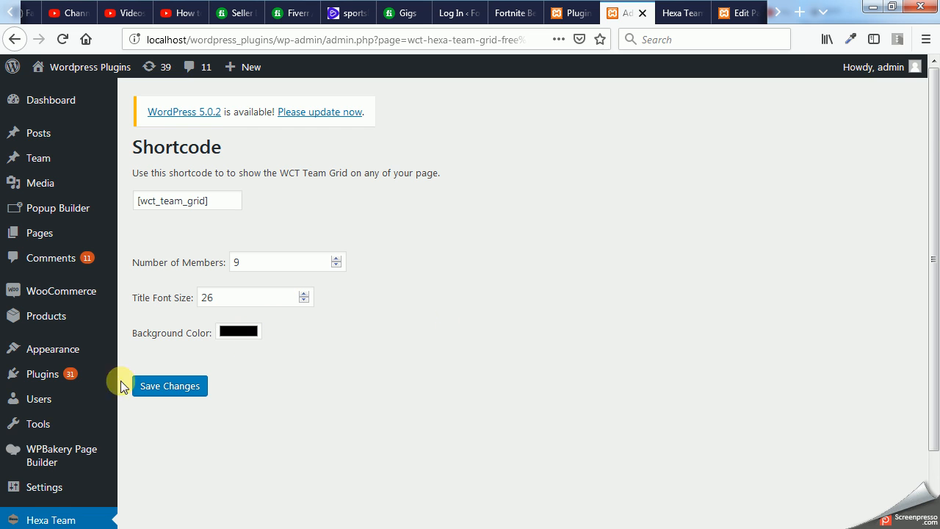
scroll(99, 424, down, 2)
- Reopen the Hexa Team Pro settings and copy the shortcode [wct_team_grid_pro]
click(45, 463)
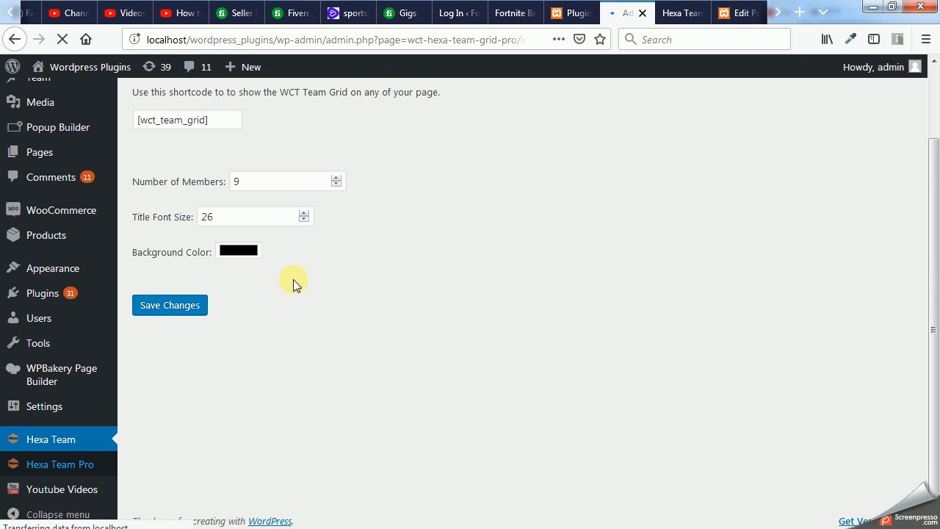
drag(323, 152, 221, 151)
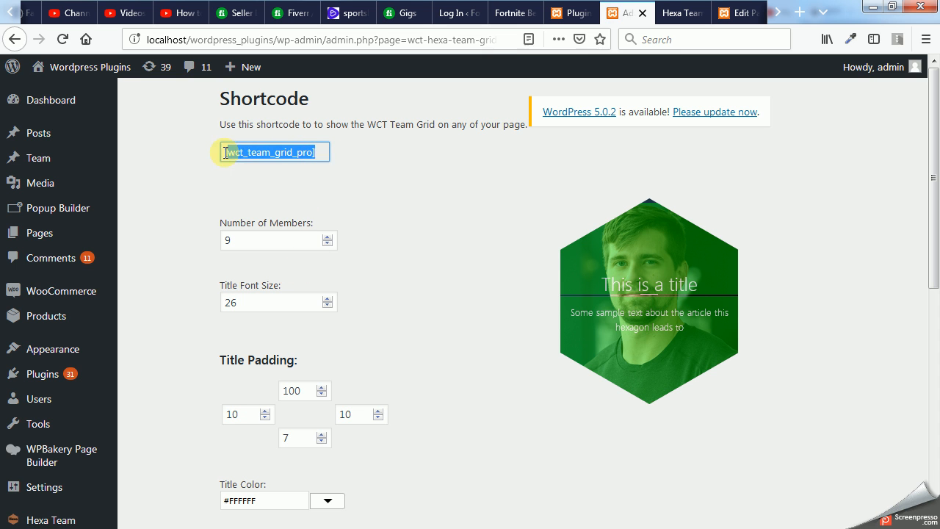
right_click(241, 159)
click(252, 195)
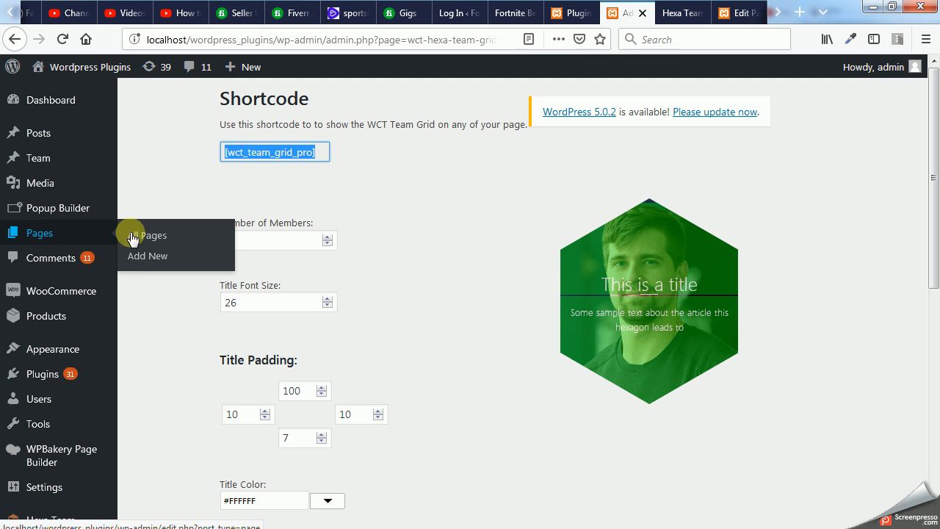
- Create a new page titled "test page"
click(137, 259)
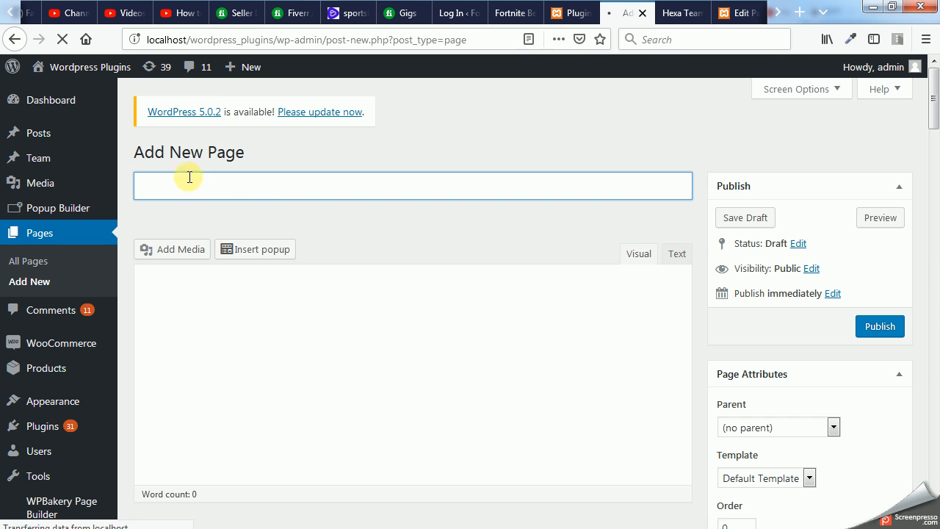
click(258, 187)
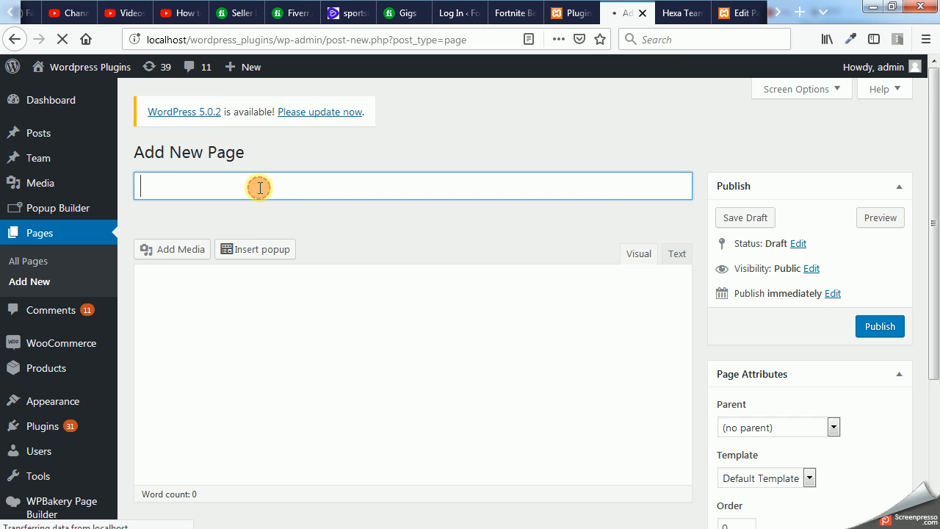
text(t)
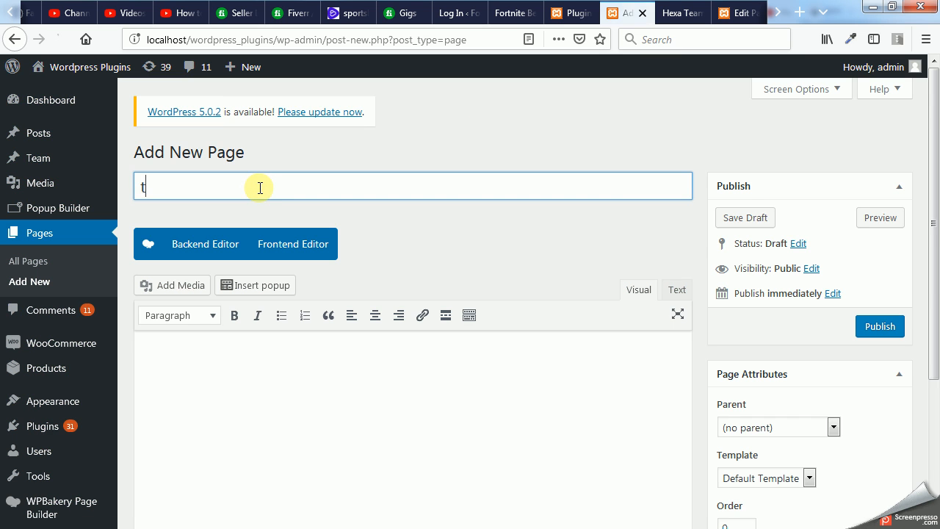
text(est page)
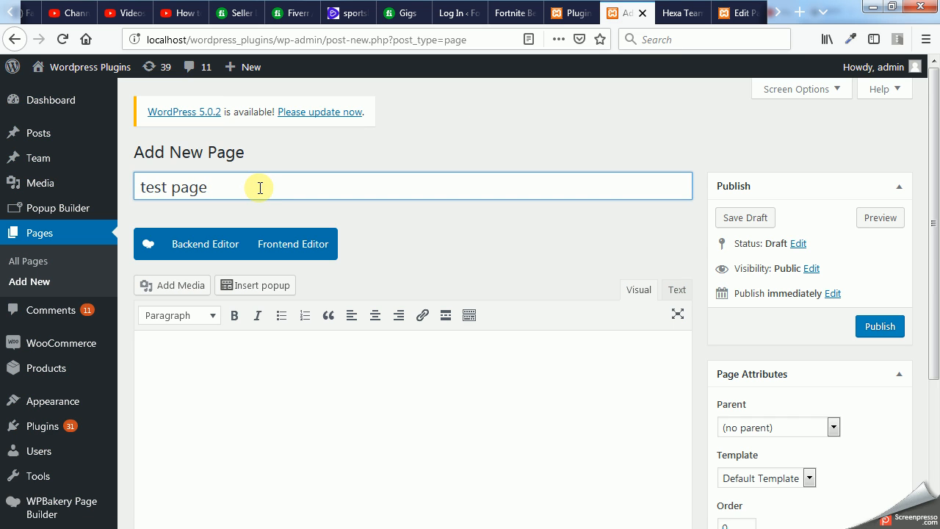
- Add the text "Team members" to the page body and format it as a centred Heading 1
click(243, 368)
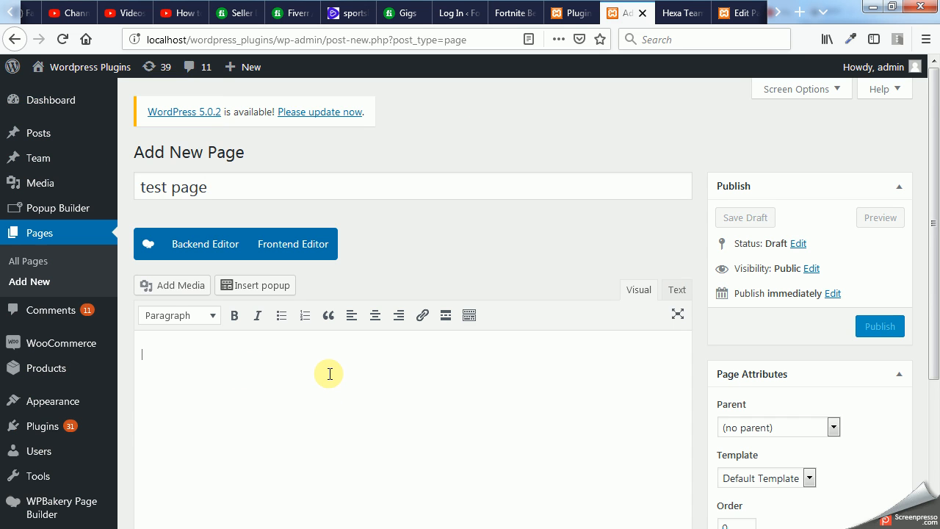
text(Team members)
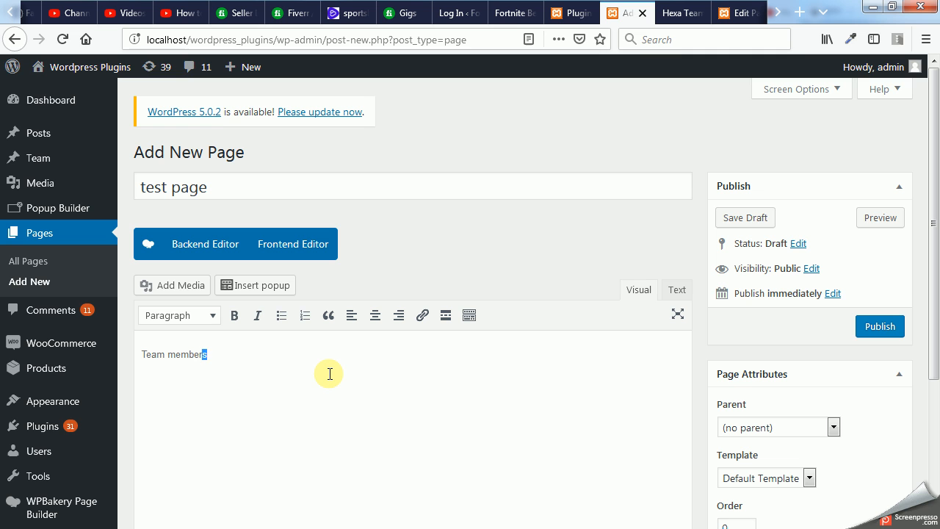
key(shift+Left)
key(shift+Left)
key(shift+Left)
key(shift+Left)
key(shift+Left)
key(shift+Left)
key(shift+Left)
key(shift+Left)
key(shift+Left)
key(shift+Left)
key(shift+Left)
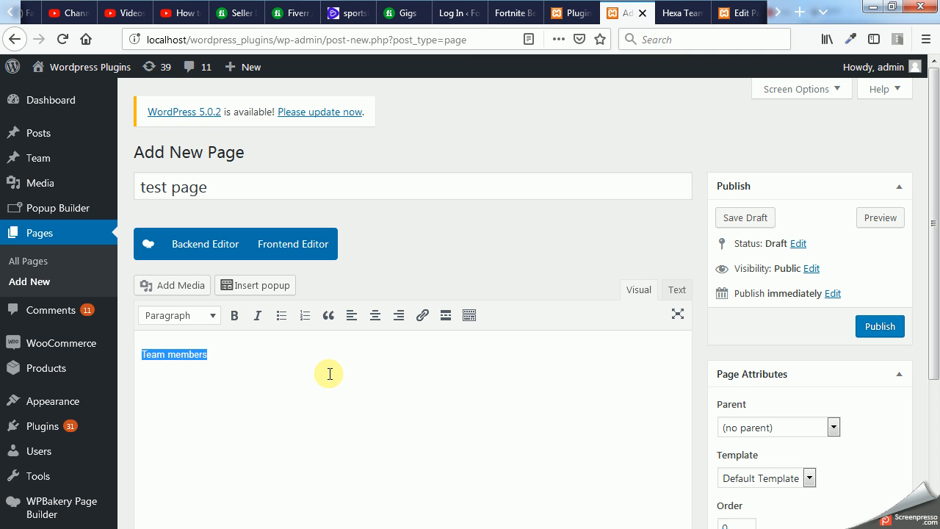
click(196, 321)
click(181, 365)
click(375, 315)
- Insert the copied shortcode [wct_team_grid_pro] on a new line below the heading and publish the page
click(397, 431)
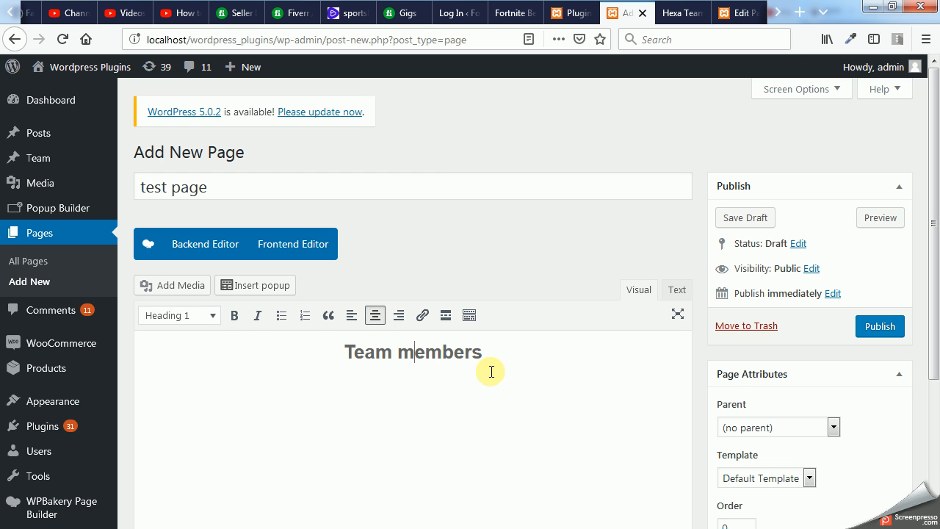
key(Return)
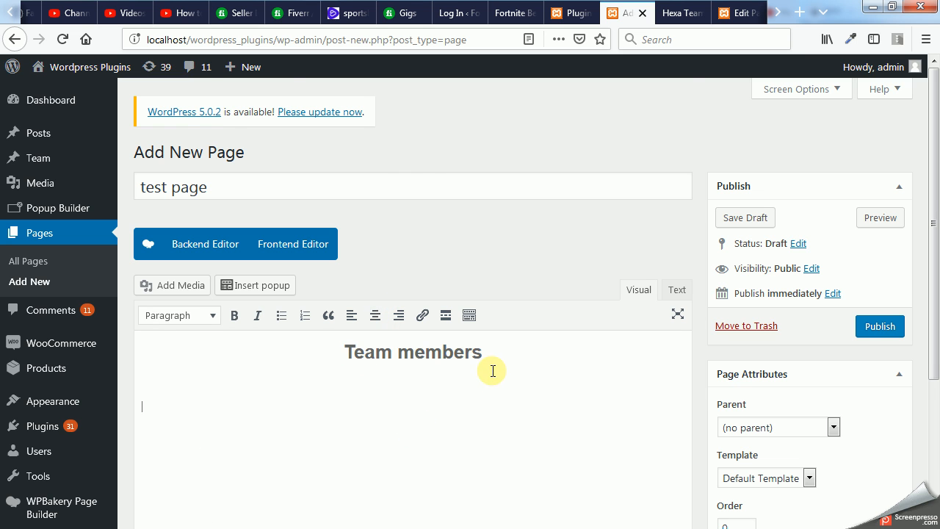
scroll(491, 370, down, 3)
key(ctrl+v)
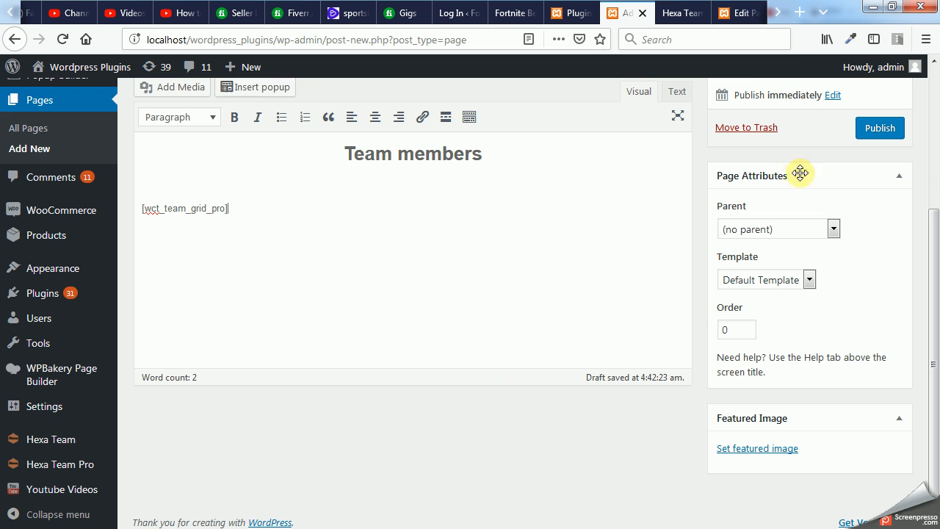
click(885, 132)
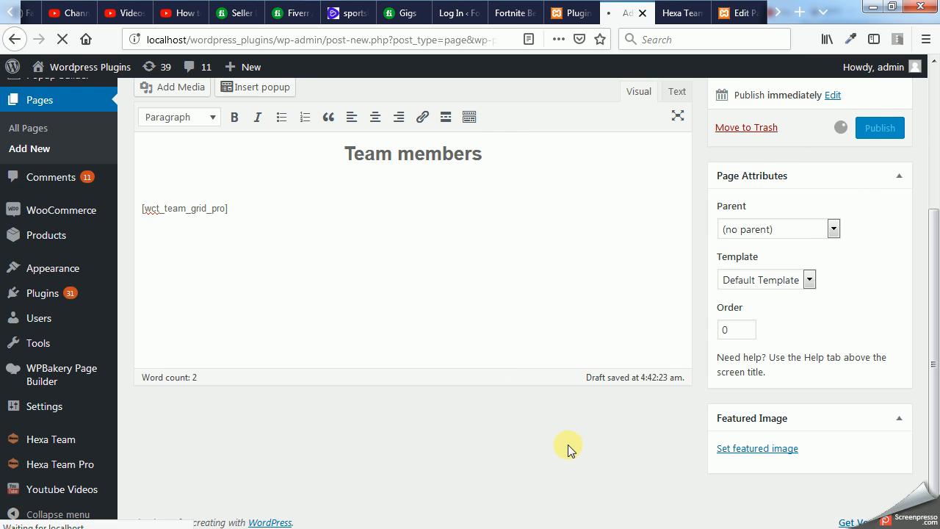
- Open the published test page in a new browser tab and switch to it
scroll(514, 417, up, 2)
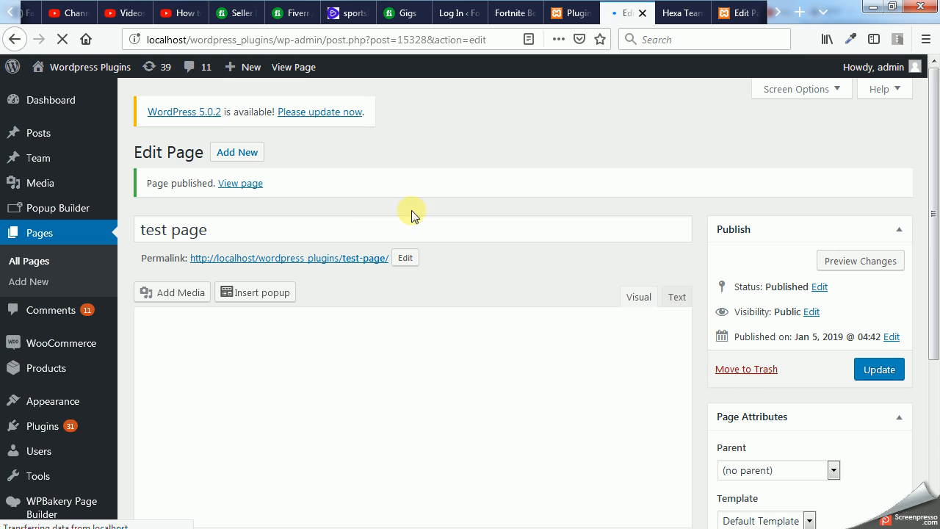
right_click(236, 188)
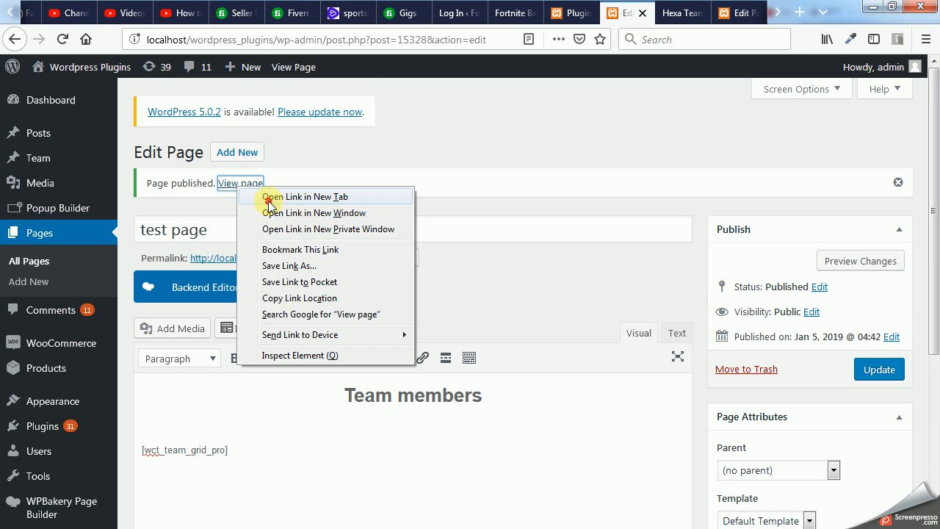
click(269, 198)
click(669, 13)
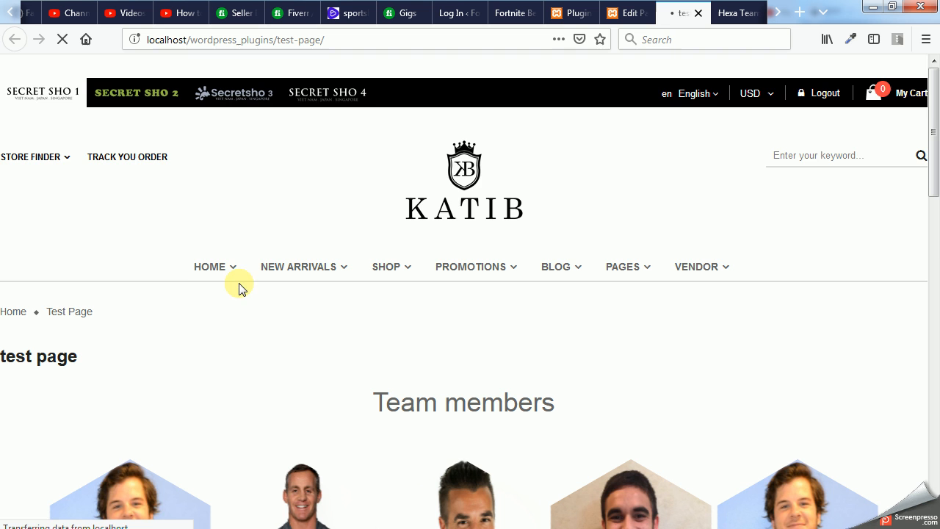
- Examine the hexagonal team grid on the published page, including the overlays on individual members
scroll(259, 328, down, 5)
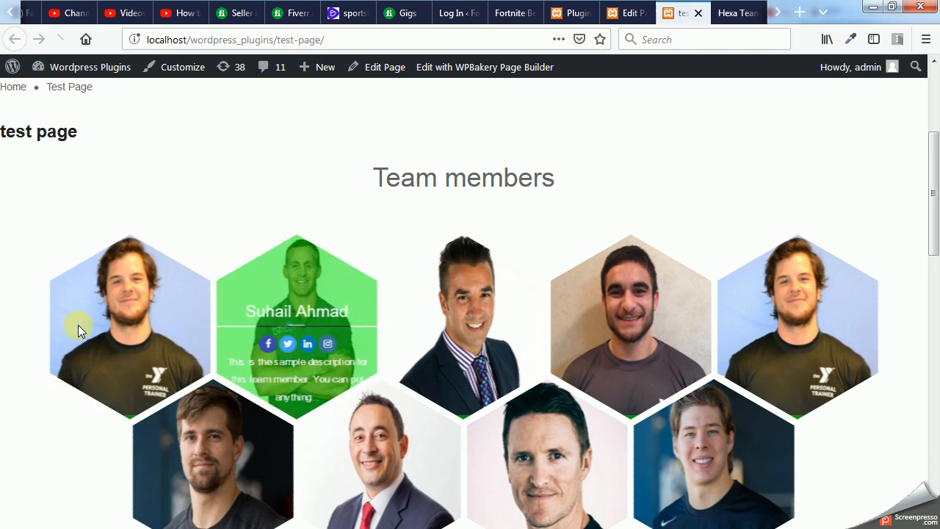
mouse_move(297, 322)
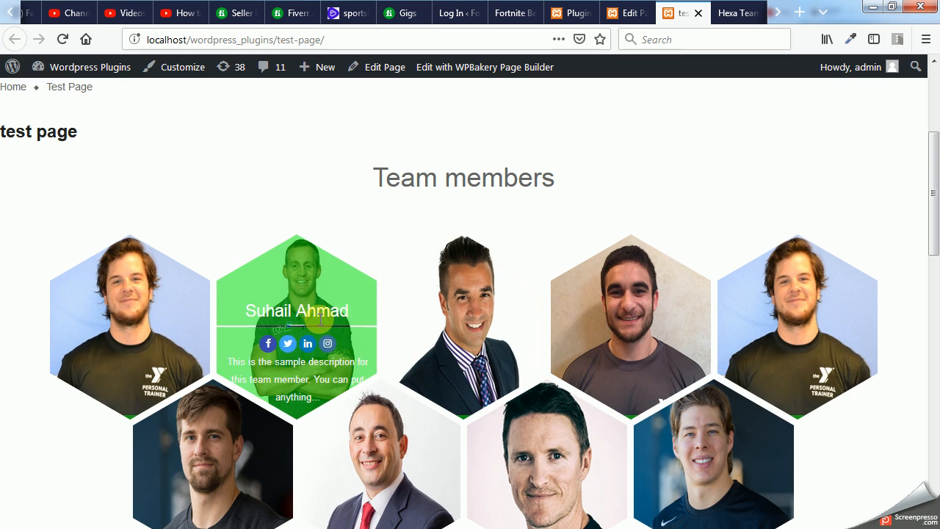
mouse_move(466, 318)
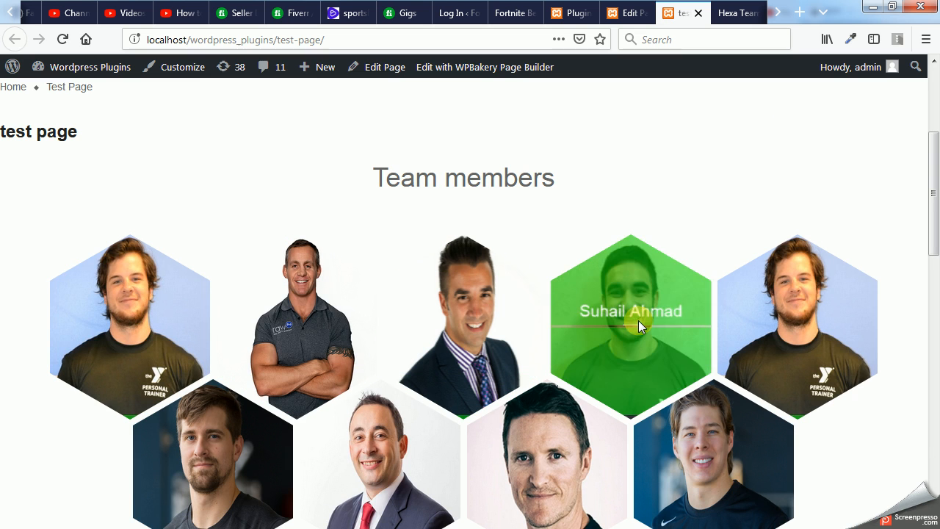
mouse_move(342, 330)
scroll(312, 332, down, 2)
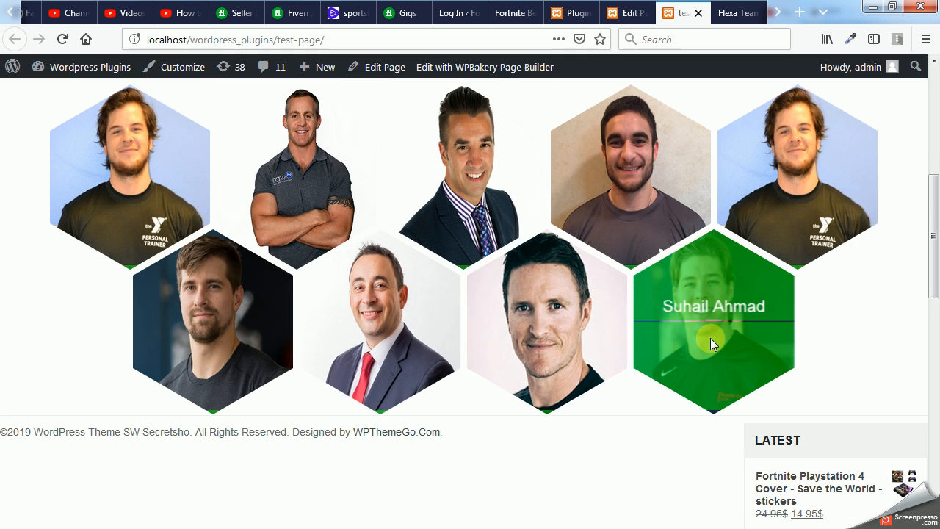
mouse_move(290, 180)
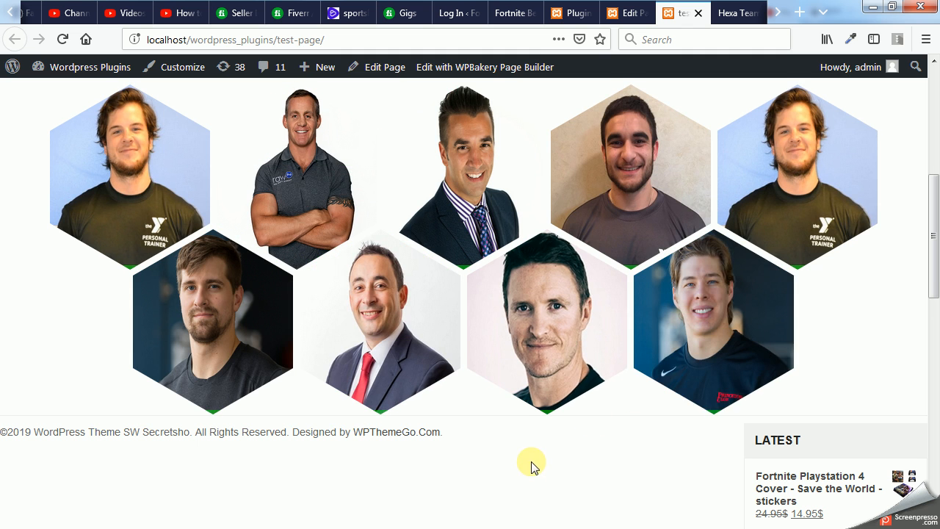
scroll(533, 463, up, 1)
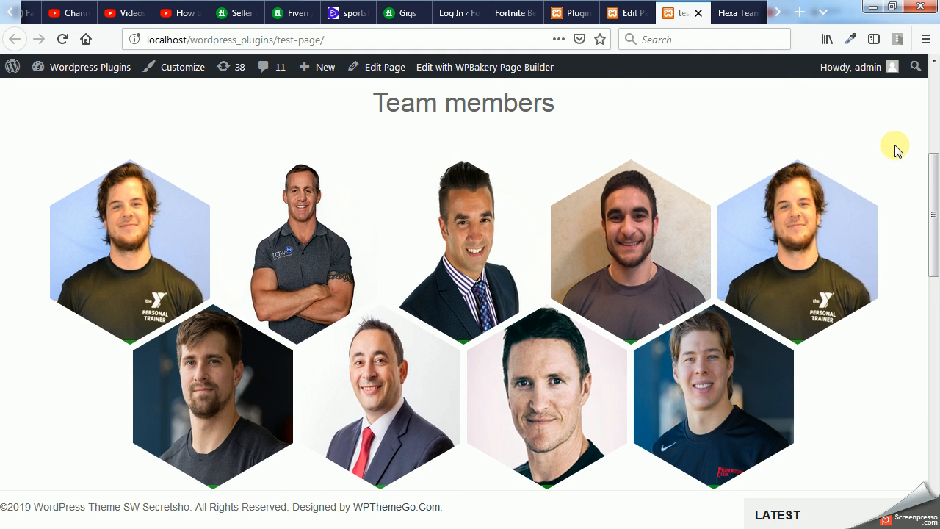
scroll(657, 120, up, 3)
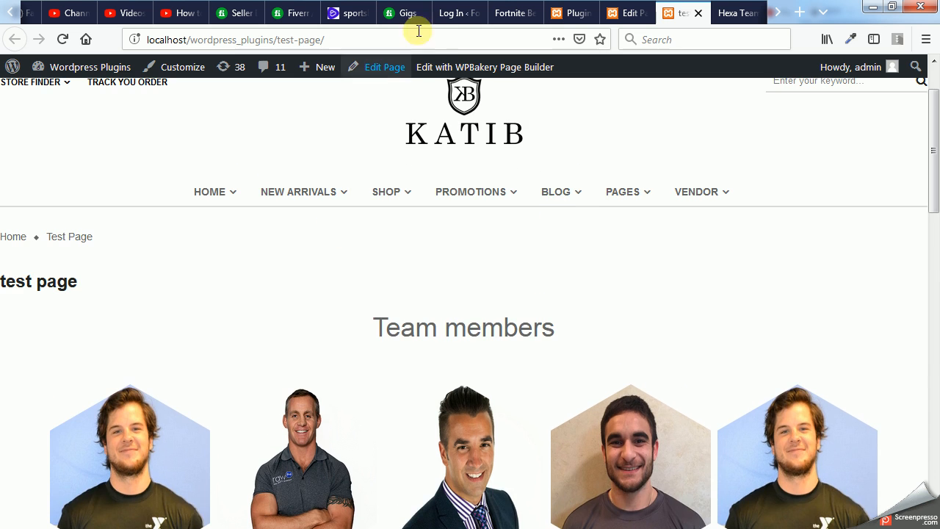
- Switch to the Hexa Team Responsive Grid product page and look at its Free version section
click(727, 13)
scroll(722, 163, up, 15)
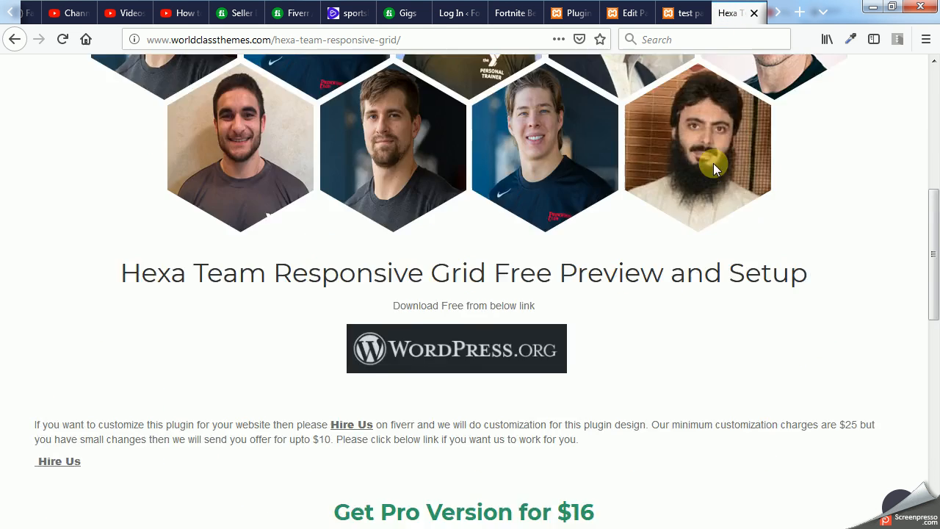